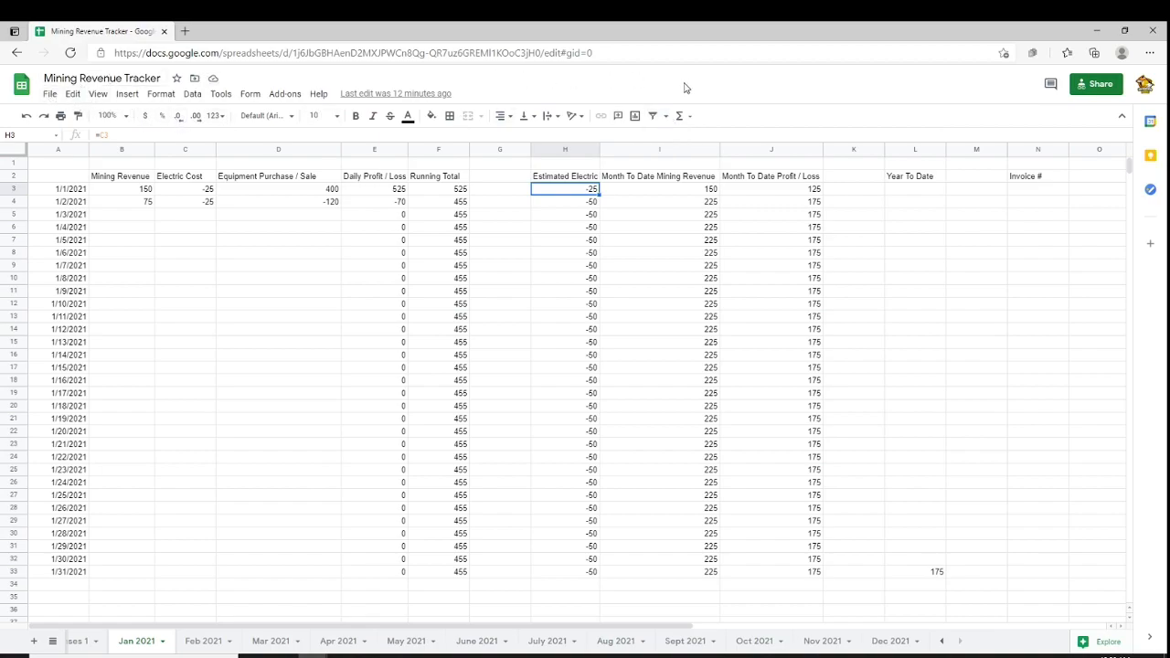
Inspect the January sheet's revenue, electric cost, equipment purchase and Invoice # cells for the first days
left_click(49, 94)
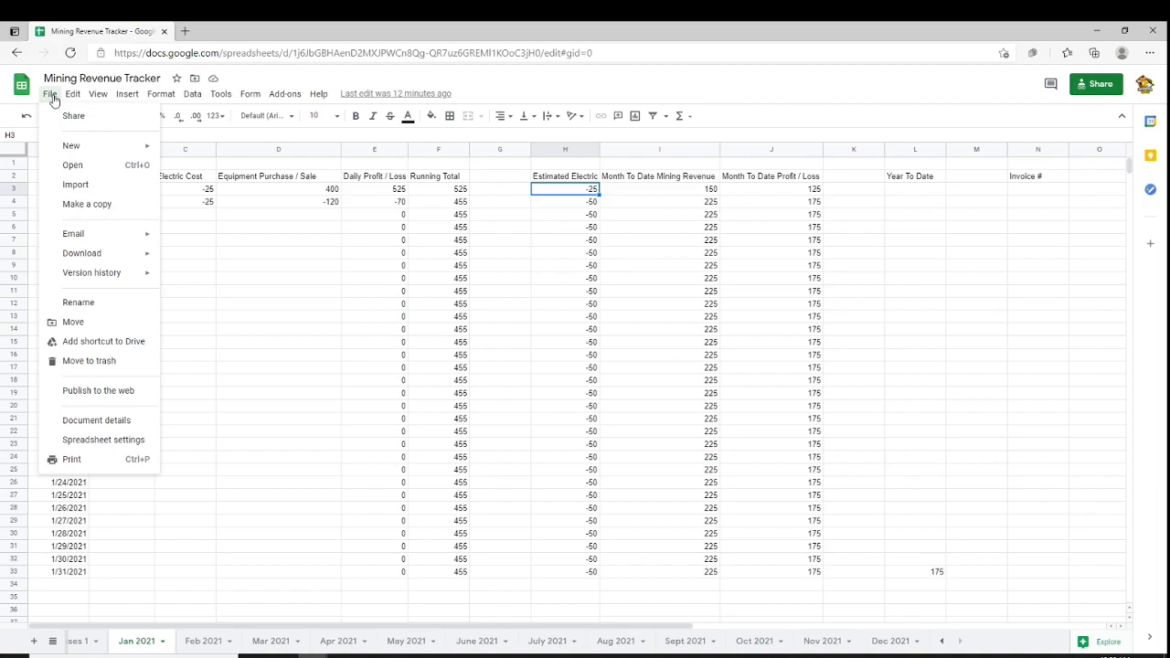
left_click(509, 96)
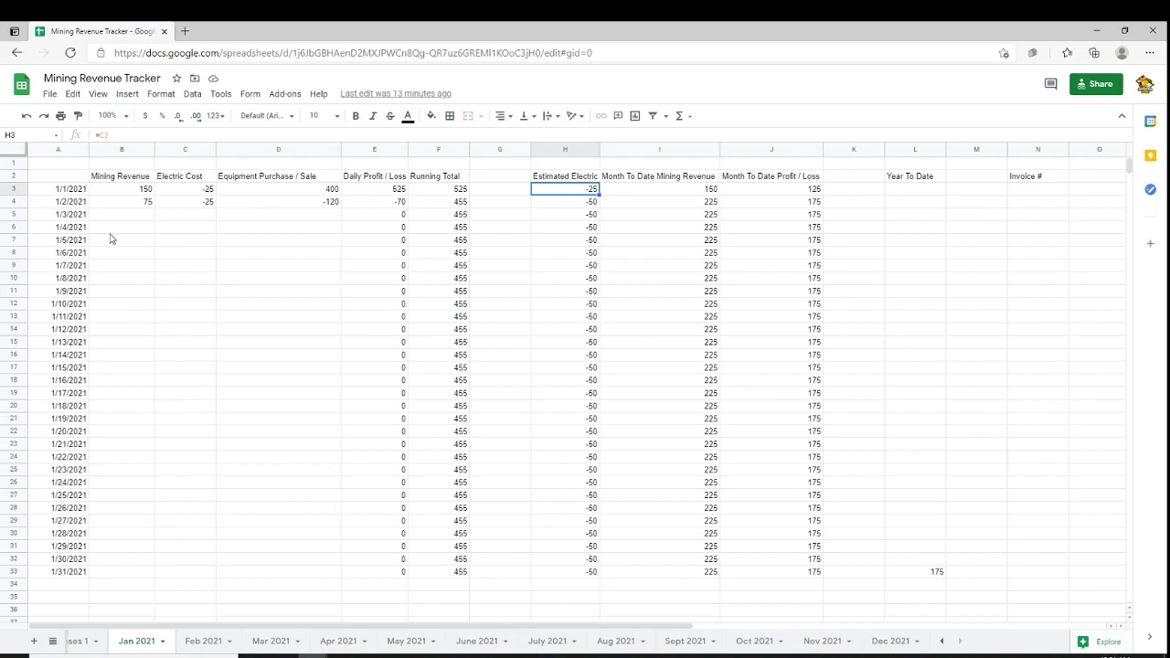
left_click(130, 191)
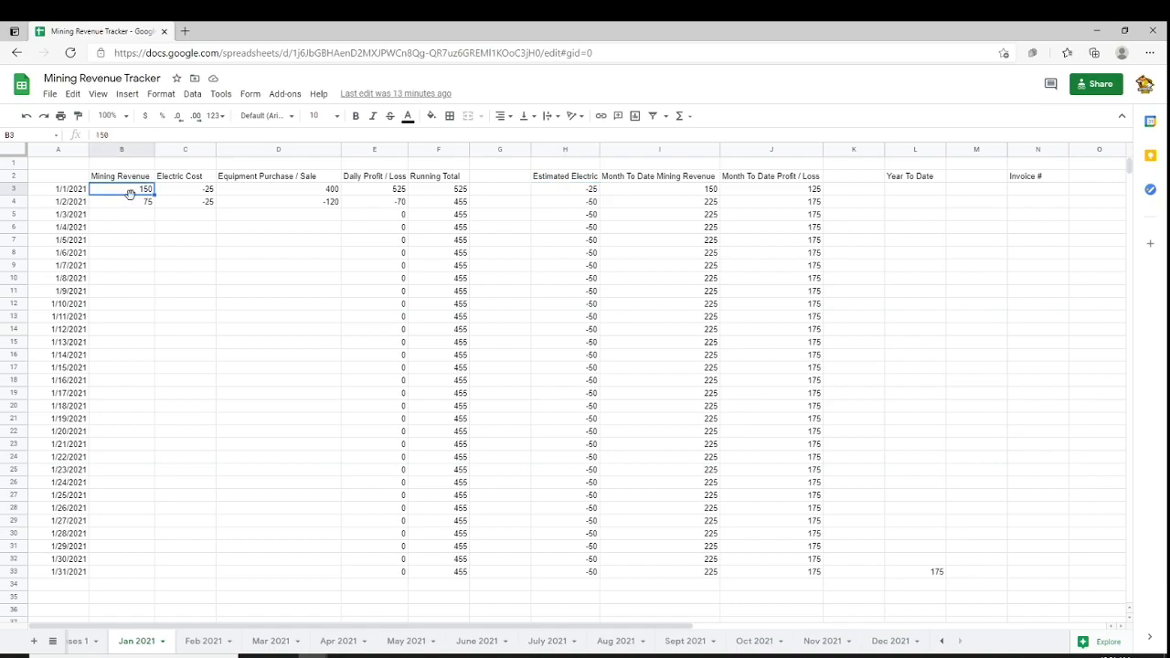
left_click(185, 192)
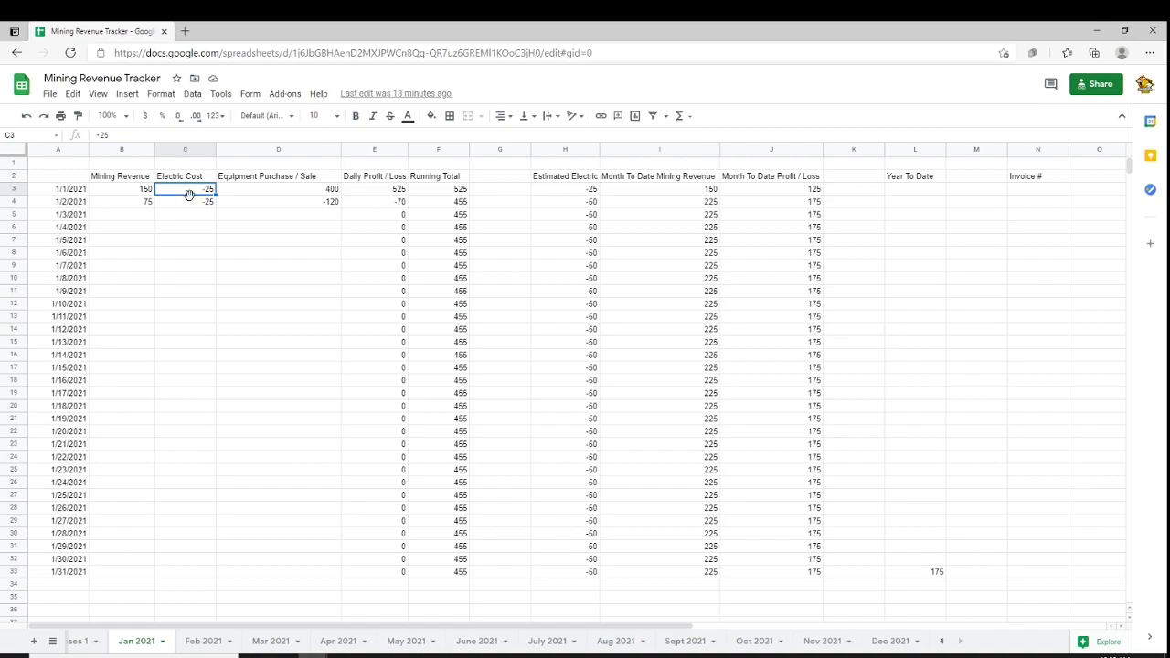
left_click(271, 193)
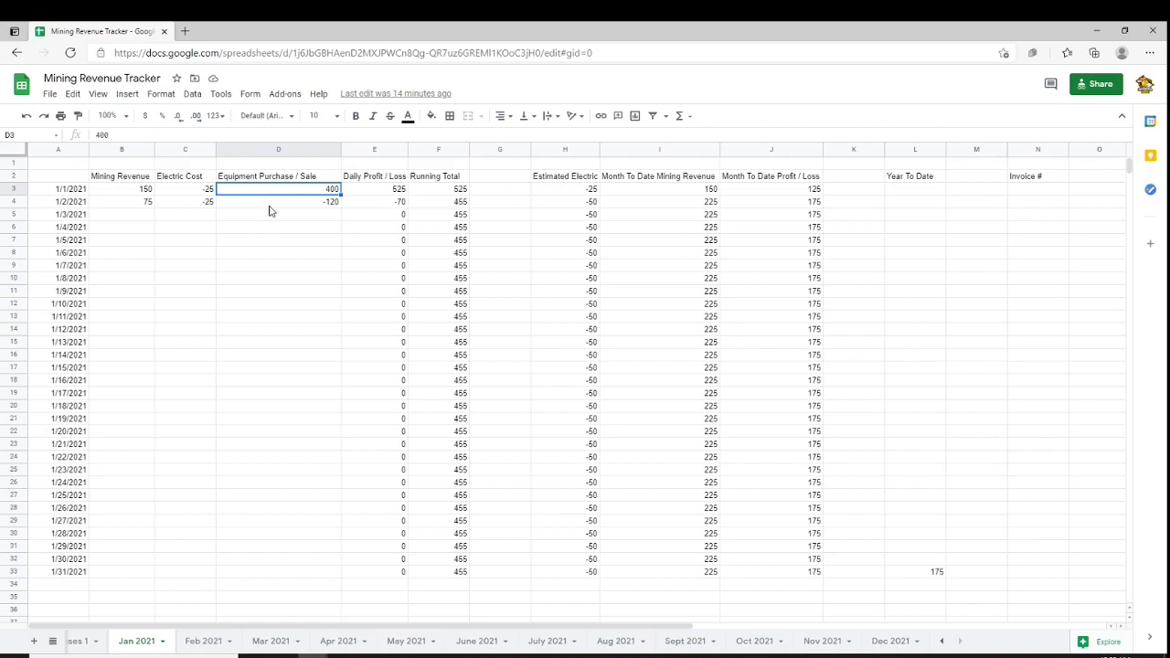
left_click(1039, 191)
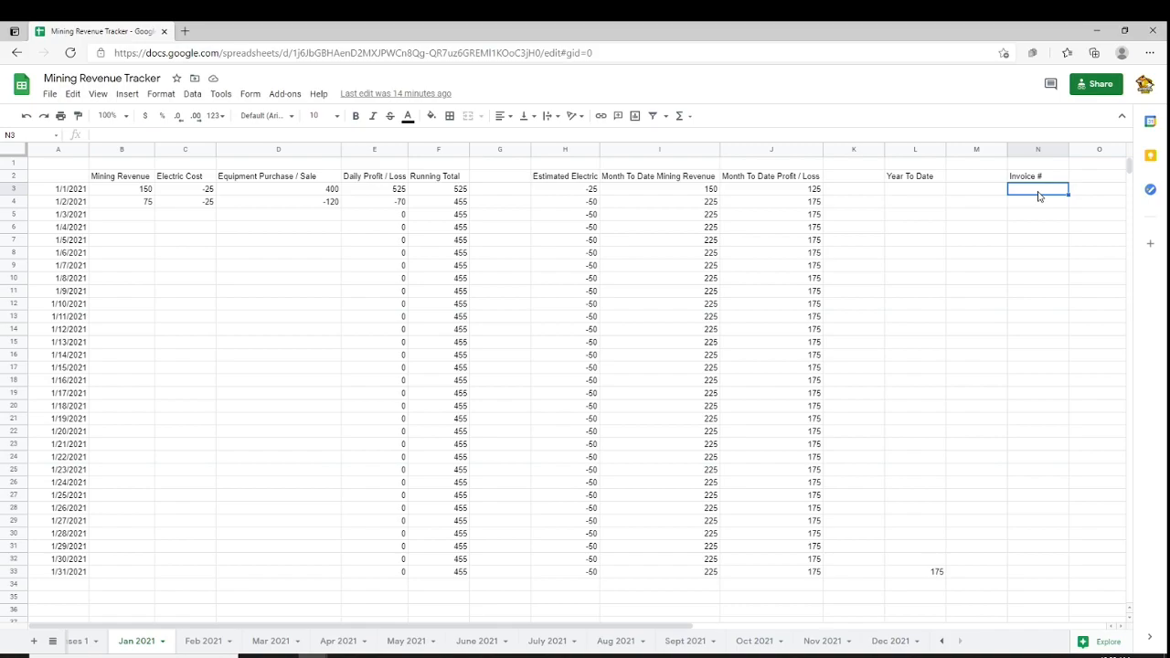
left_click(281, 195)
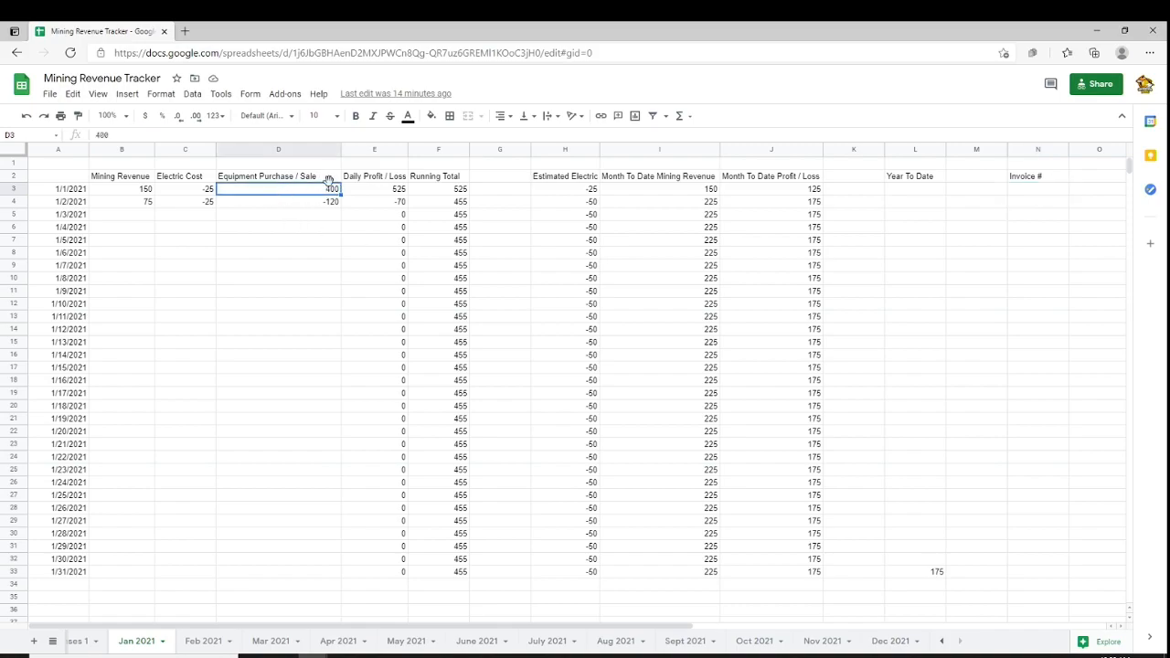
left_click(1035, 192)
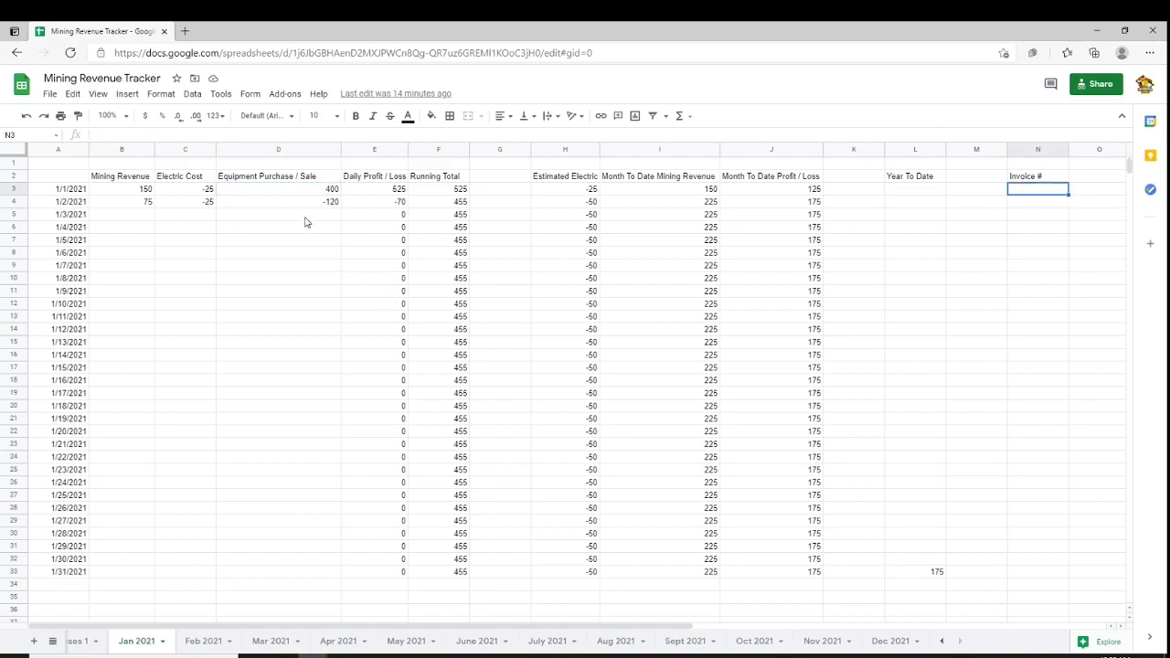
left_click(319, 192)
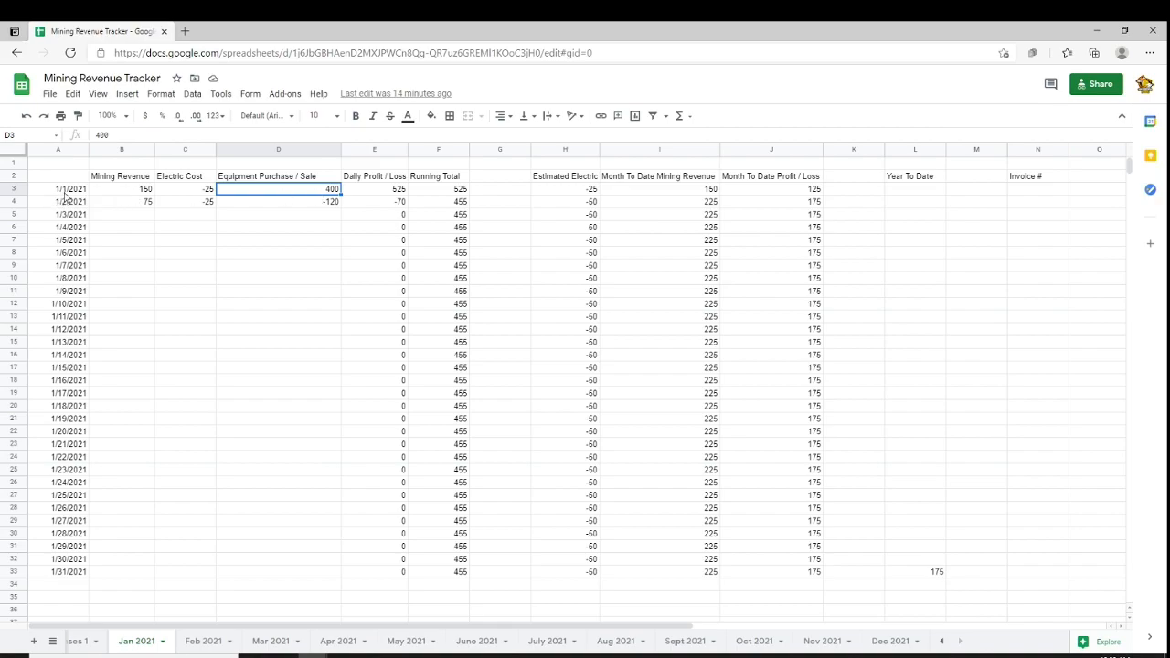
left_click(1053, 193)
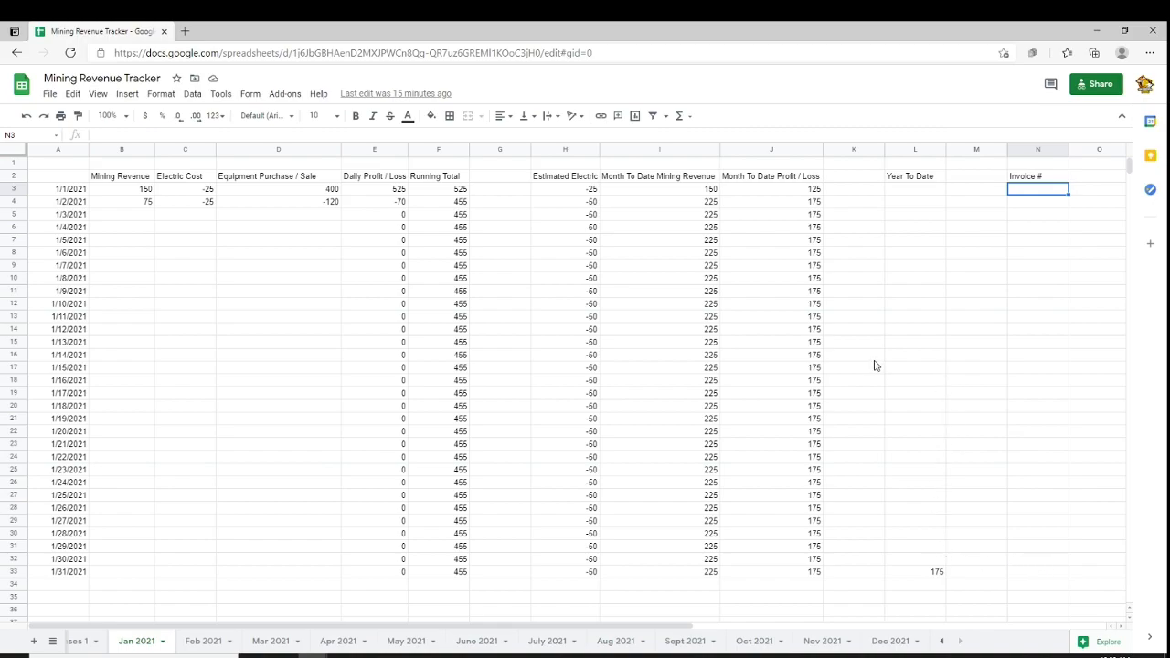
Examine the formulas behind the Daily Profit / Loss and Running Total columns
left_click(375, 177)
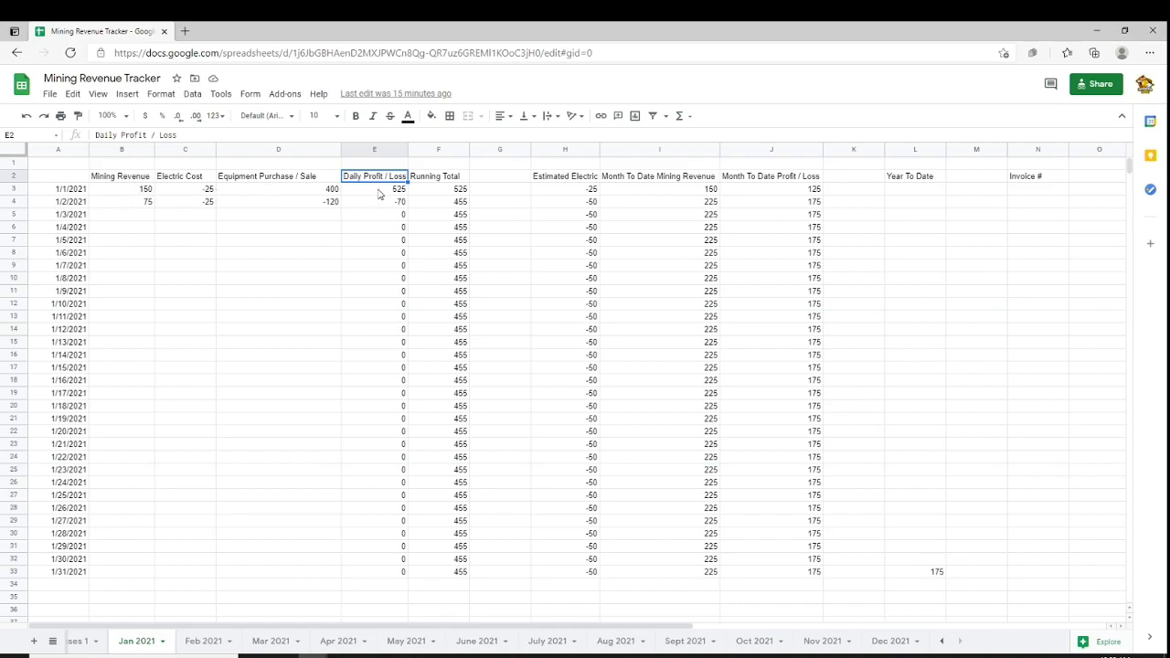
left_click(142, 194)
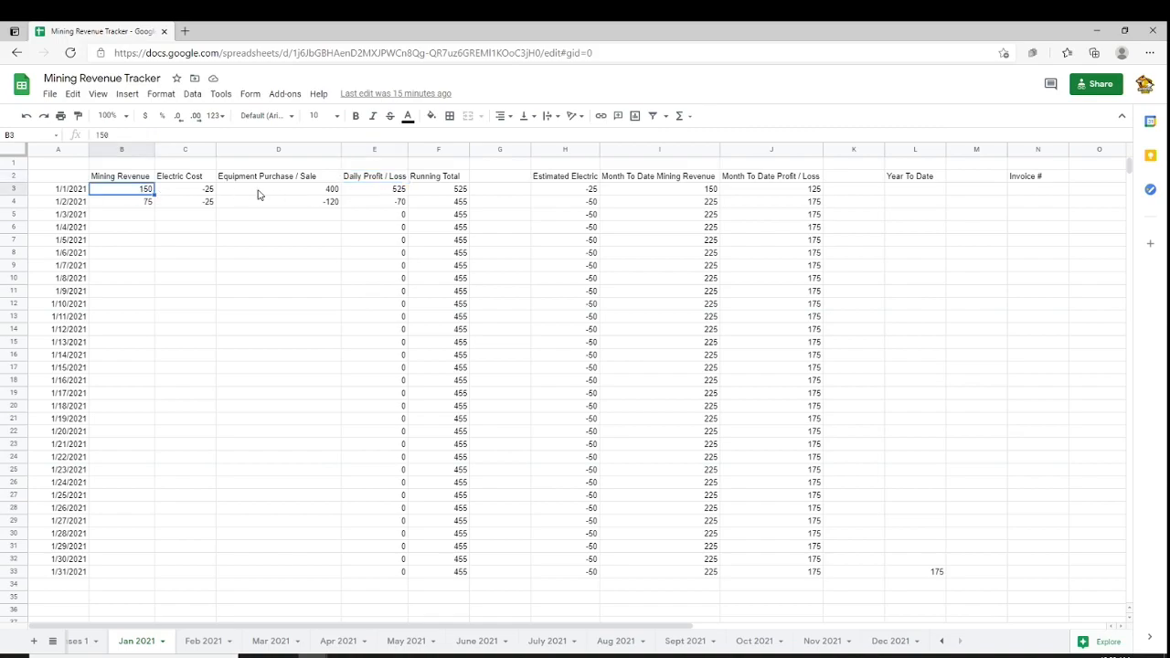
left_click(284, 194)
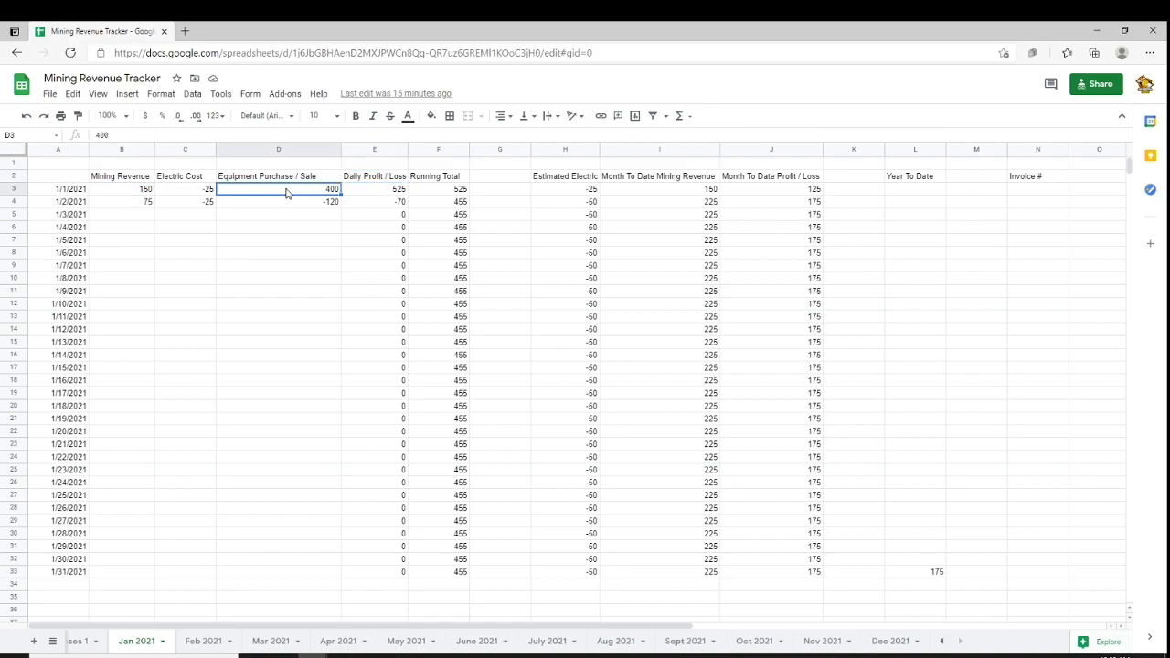
left_click(185, 192)
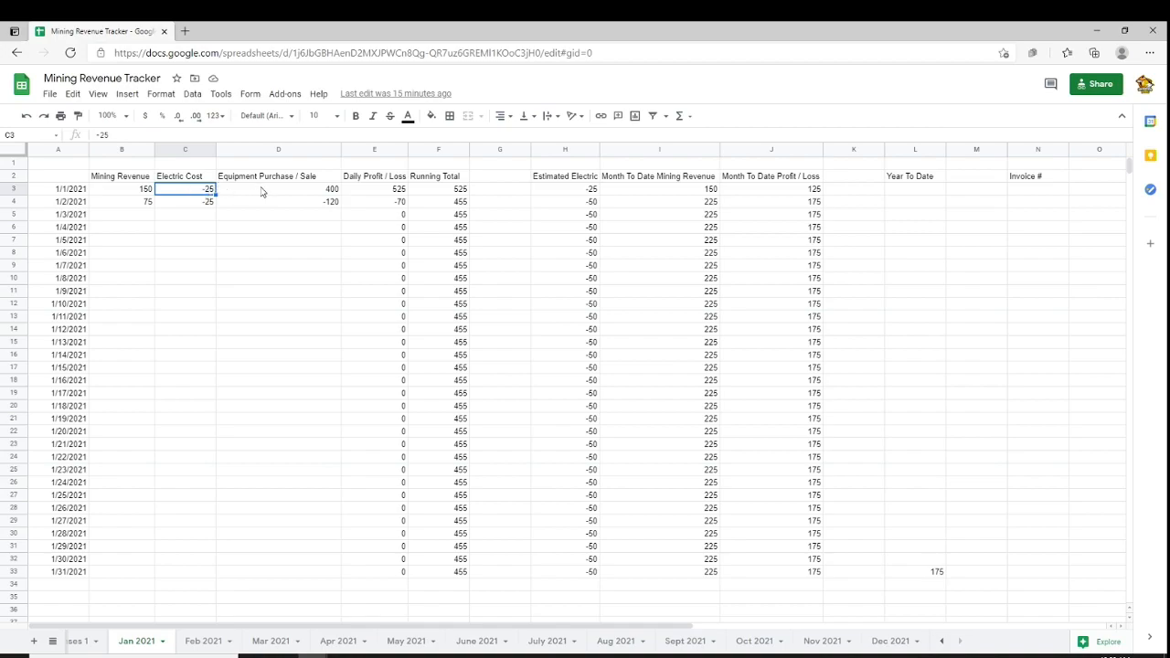
left_click(275, 192)
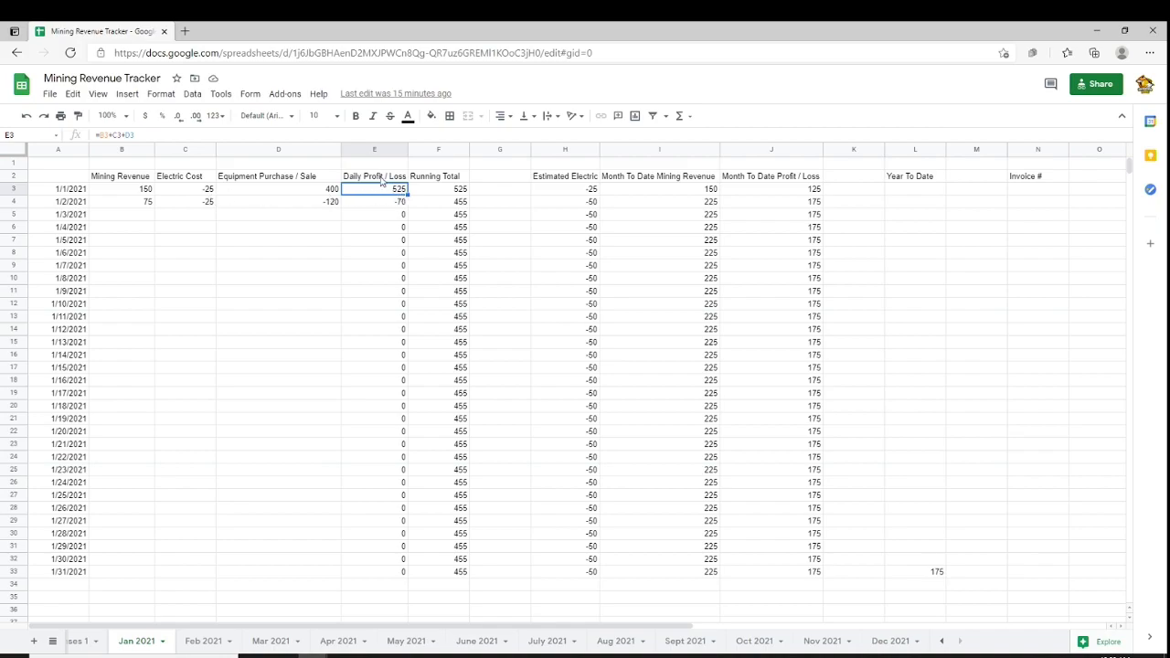
left_click(446, 177)
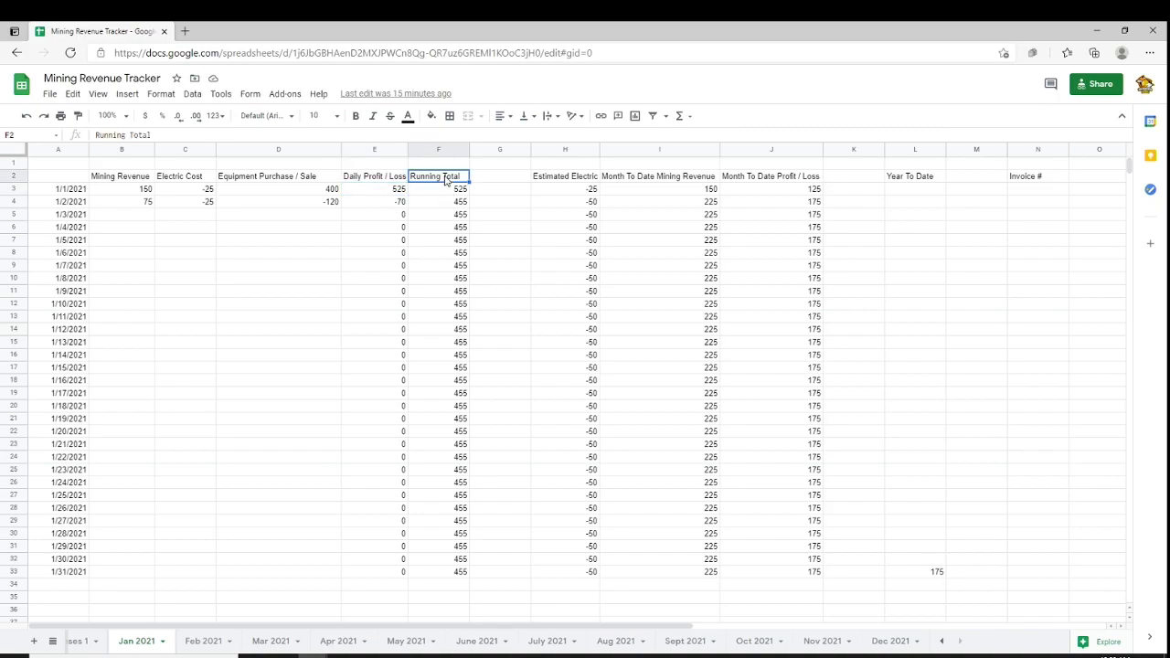
left_click(444, 190)
left_click(450, 203)
left_click(448, 216)
left_click(446, 227)
left_click(443, 241)
left_click(444, 254)
left_click(446, 291)
left_click(437, 190)
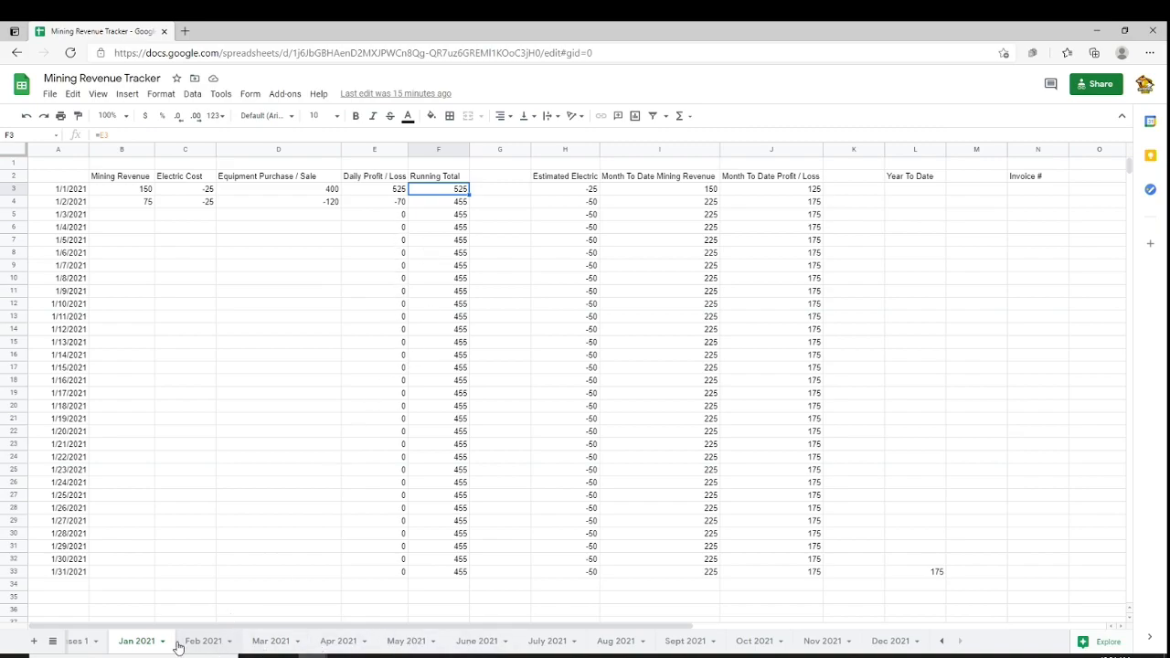
Browse the Feb through May 2021 sheets and return to Jan 2021
left_click(206, 642)
left_click(271, 642)
left_click(338, 641)
left_click(407, 641)
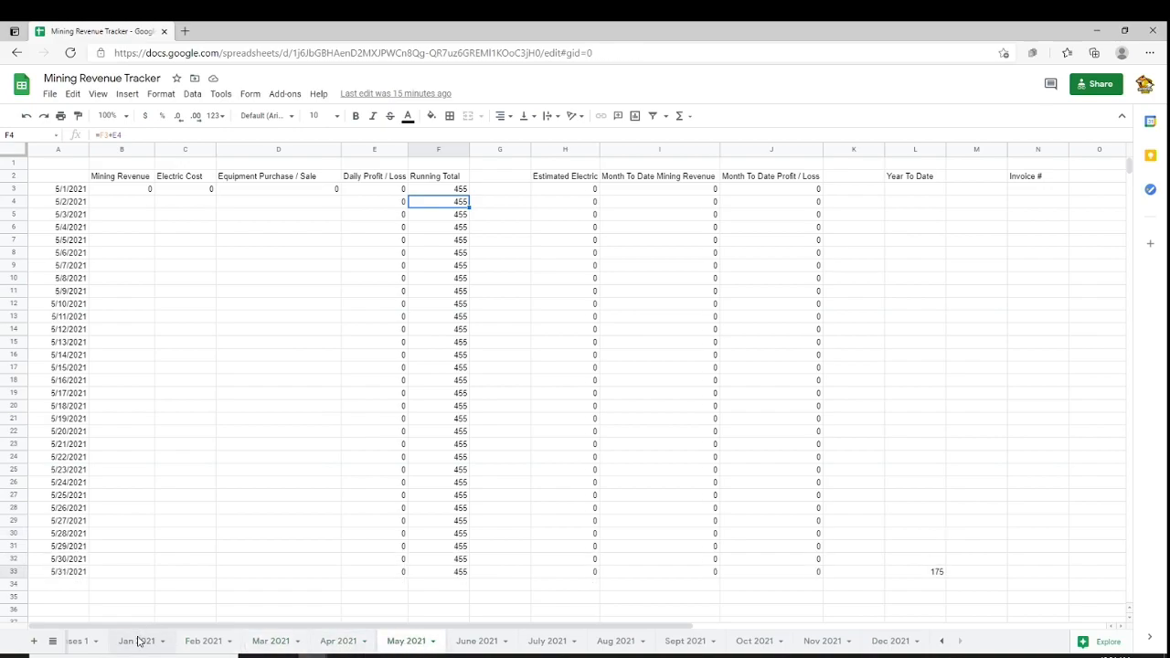
left_click(138, 642)
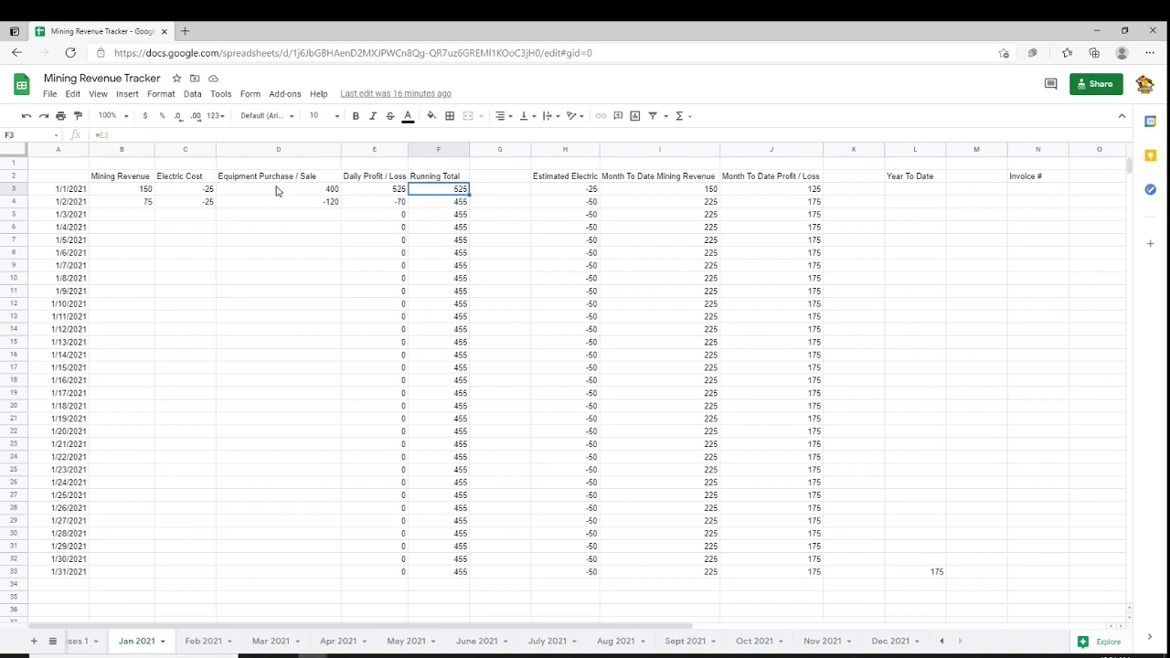
Enter the 1/3/2021 row: equipment purchase -1400, electric cost -25 and mining revenue 120
left_click(281, 215)
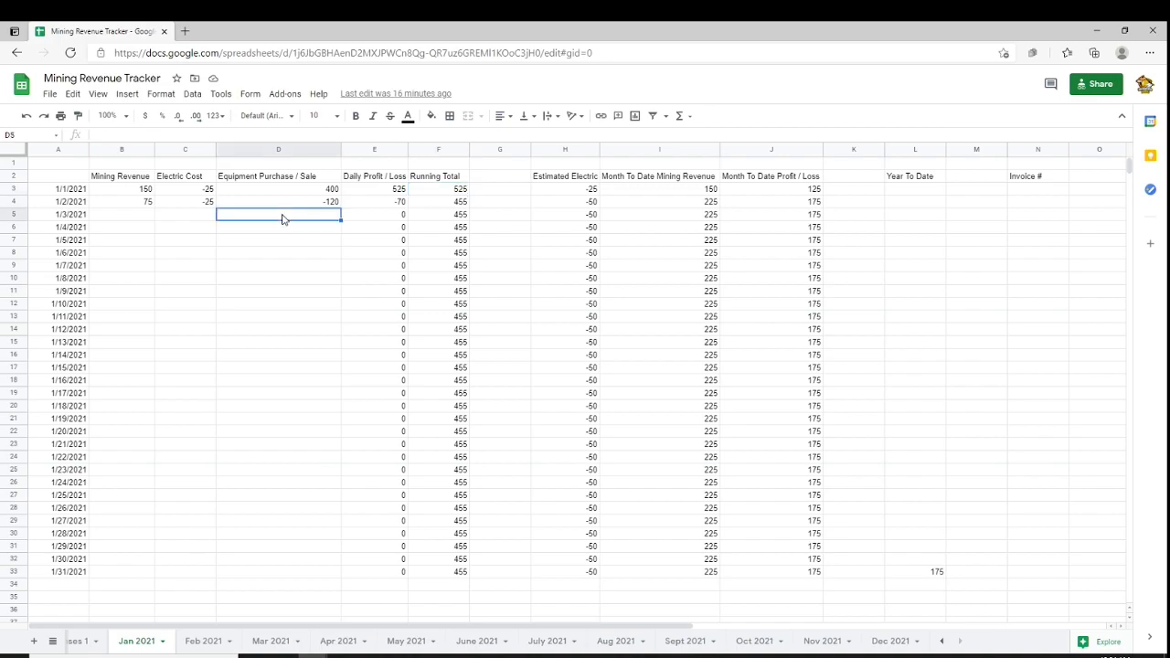
type("-1400")
left_click(207, 218)
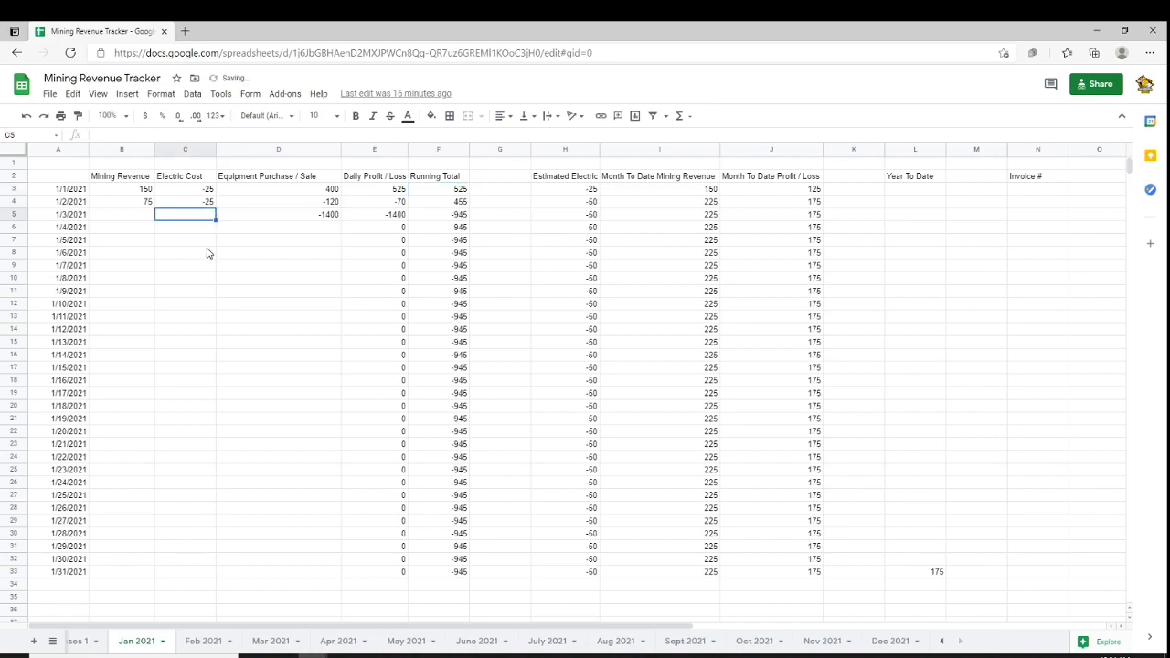
type("-25")
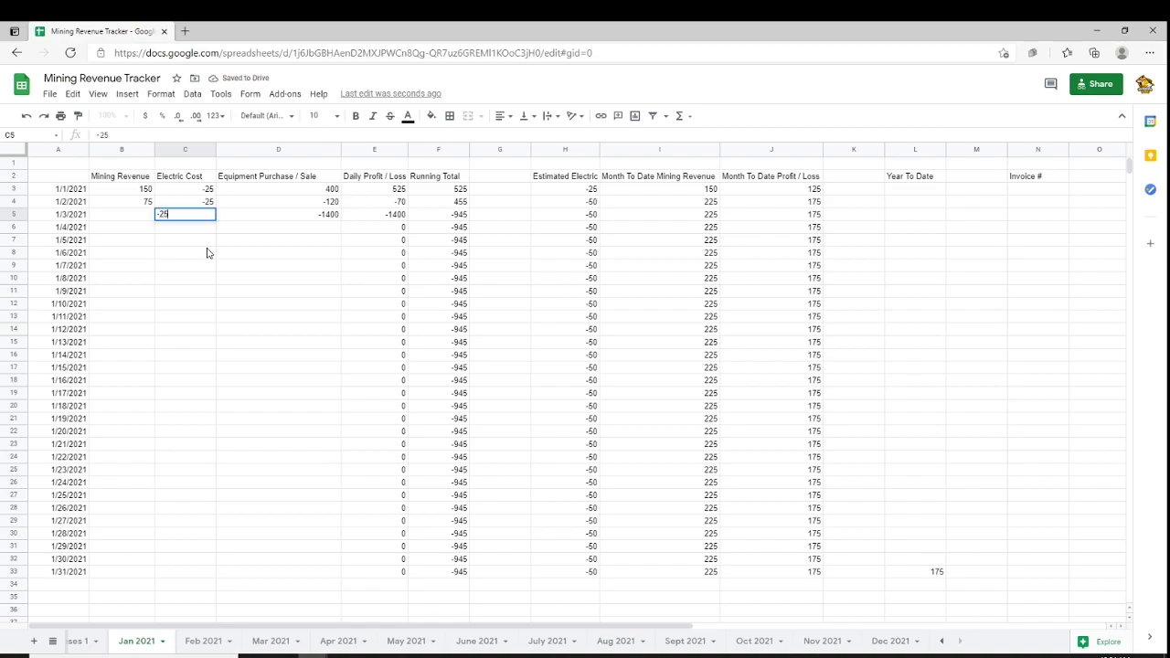
left_click(121, 222)
type("120")
left_click(272, 279)
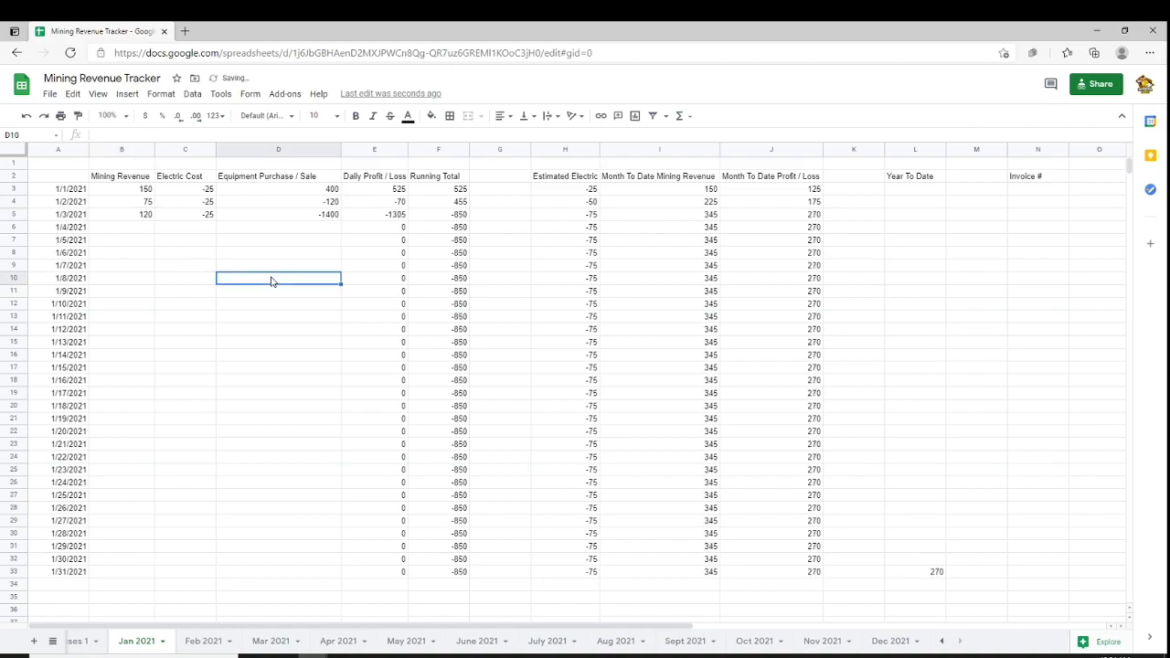
Enter mining revenue 120 and electric cost -25 for both 1/4/2021 and 1/5/2021
left_click(455, 216)
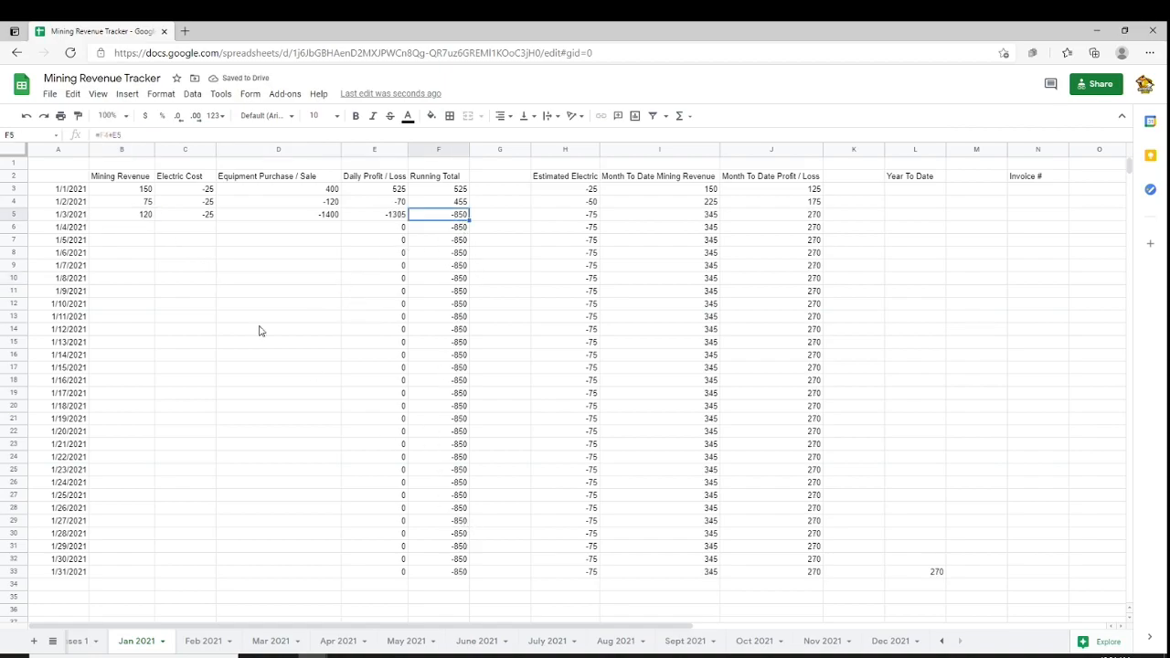
left_click(150, 233)
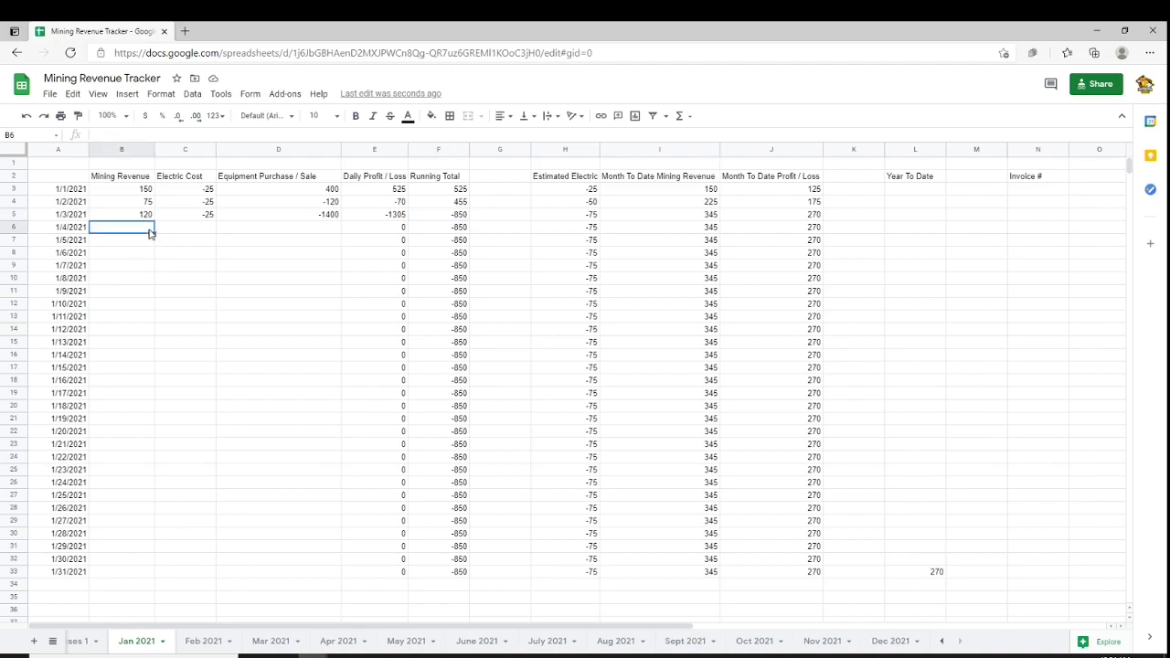
type("120")
left_click(199, 222)
type("-25")
left_click(136, 240)
type("120")
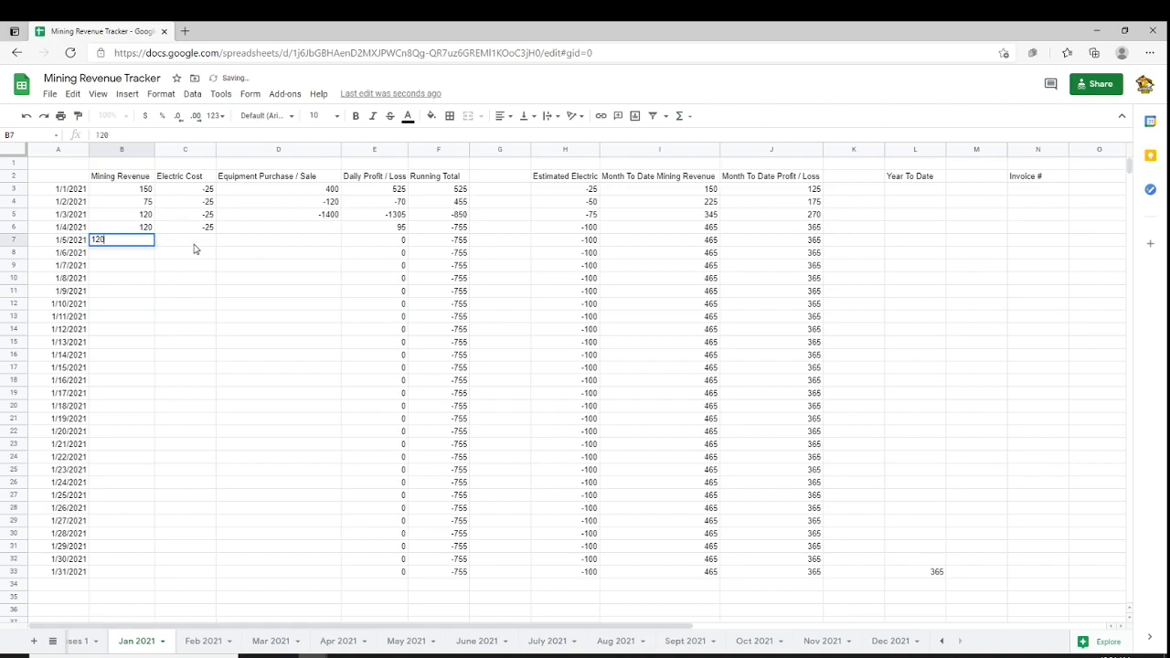
left_click(196, 246)
type("-25")
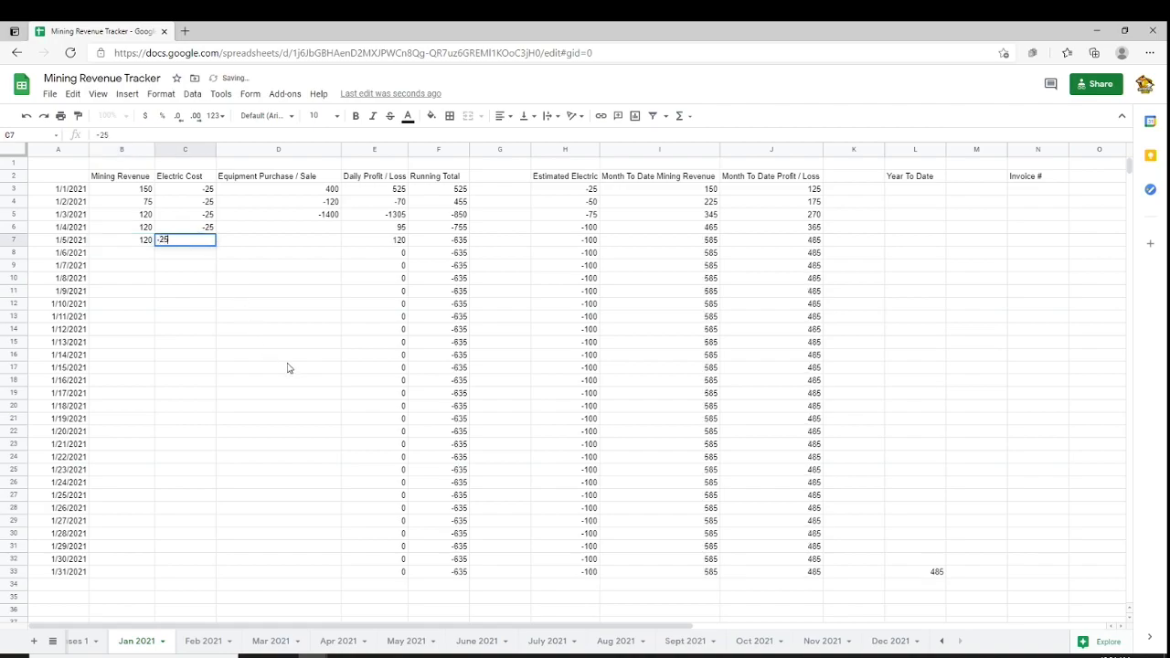
Review the Running Total, Estimated Electric and Month To Date Profit / Loss formulas after the new entries
left_click(446, 369)
left_click(459, 216)
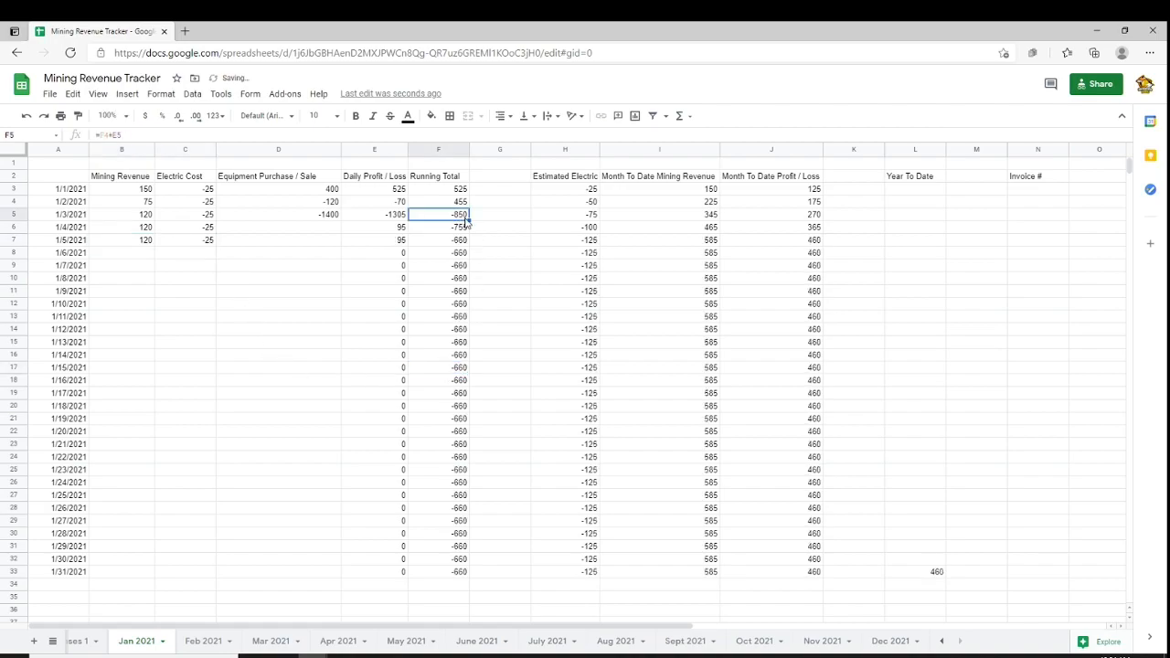
left_click(464, 229)
left_click(463, 240)
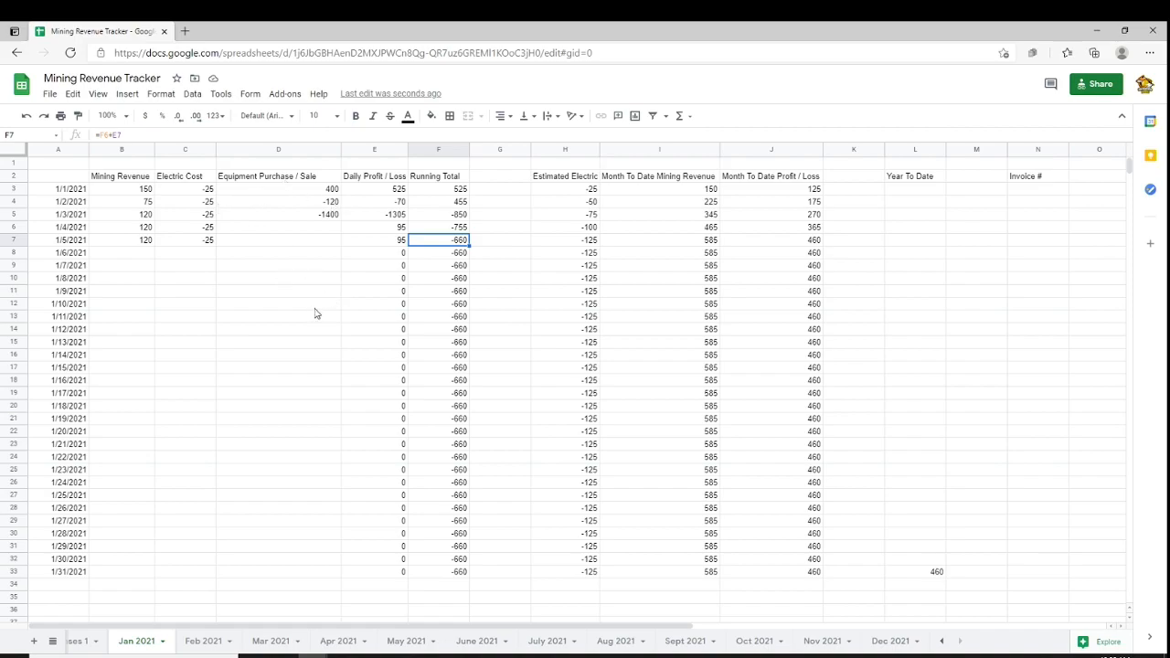
left_click(575, 191)
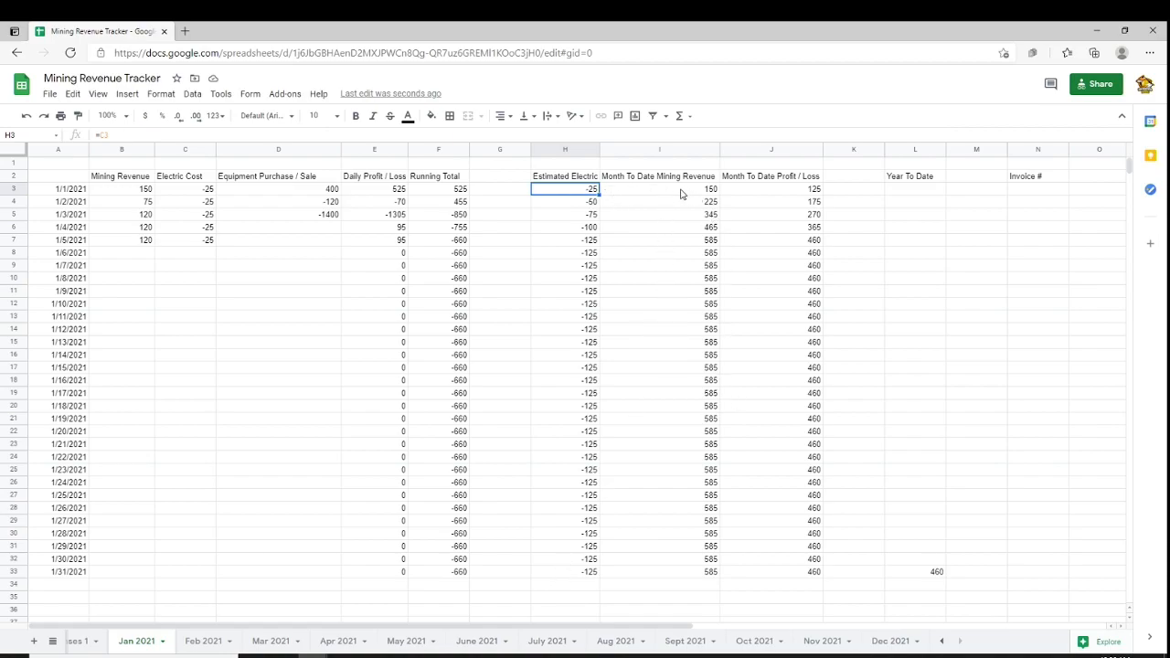
left_click(782, 181)
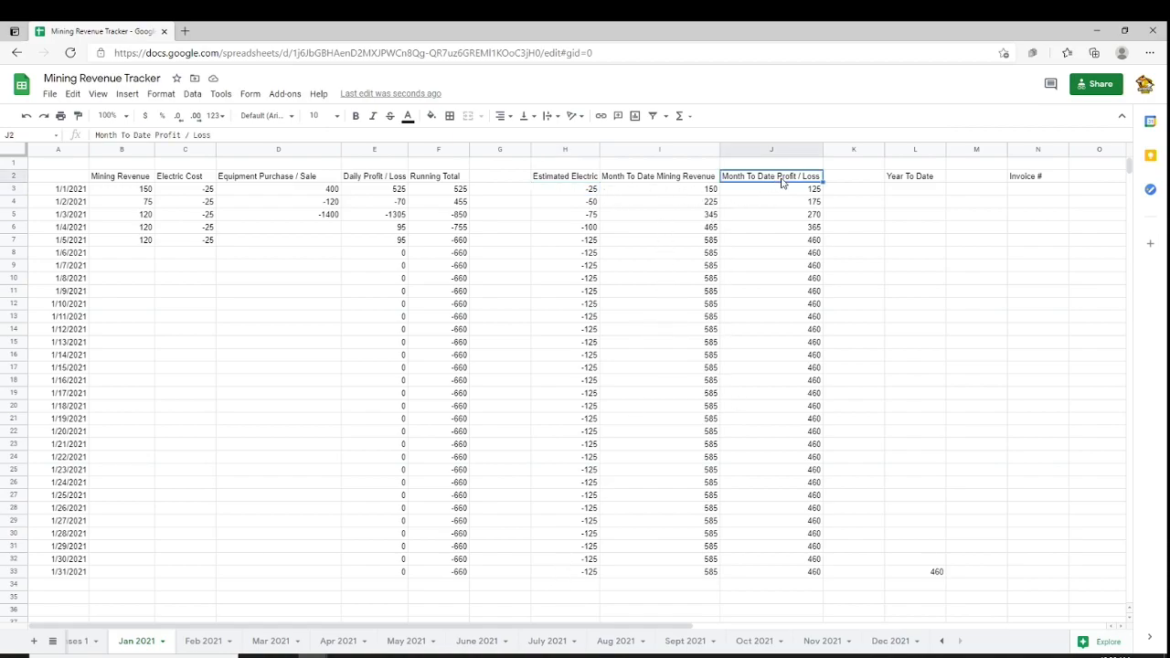
left_click(789, 574)
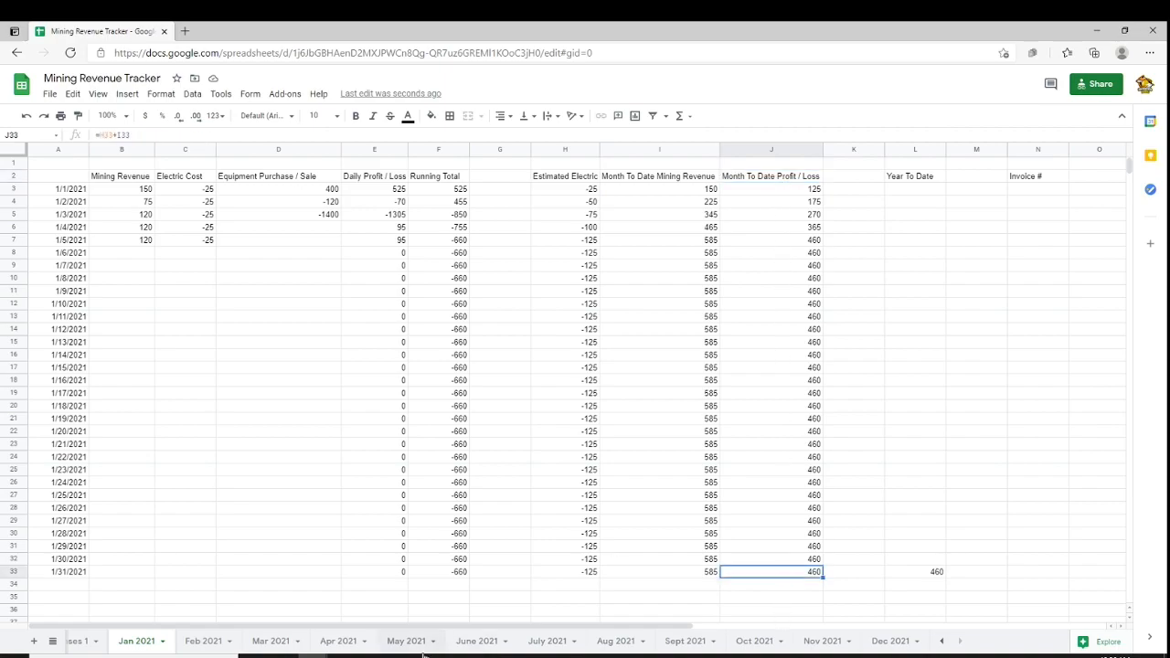
Check the Feb 2021 sheet, then inspect January's Year To Date cell
left_click(206, 644)
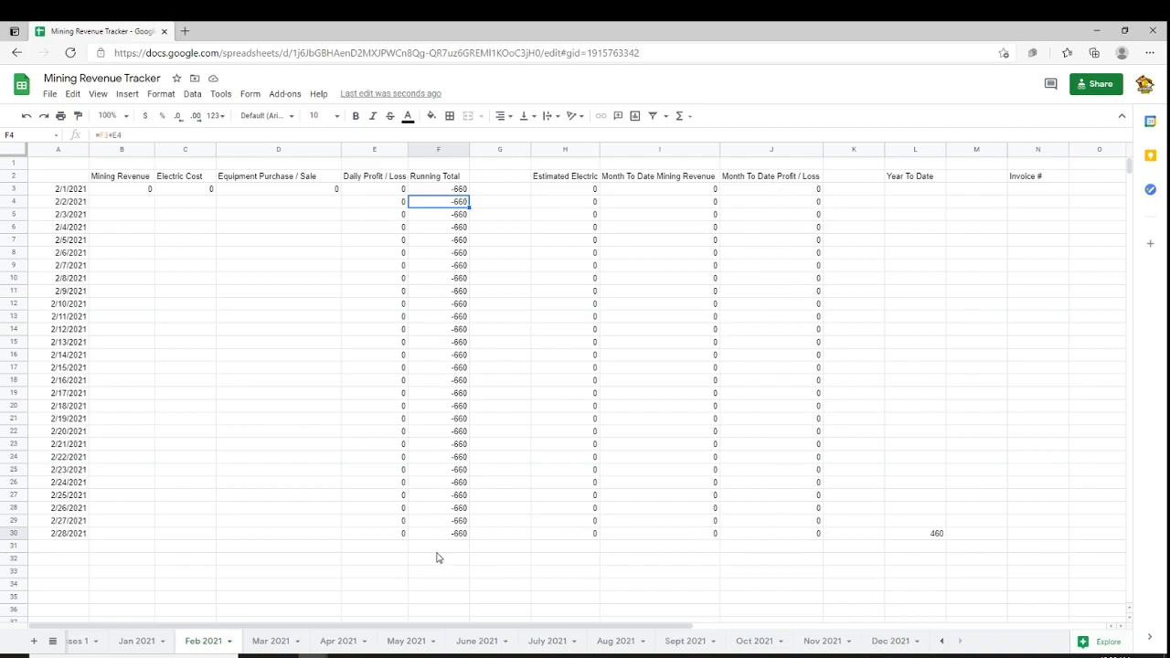
left_click(137, 643)
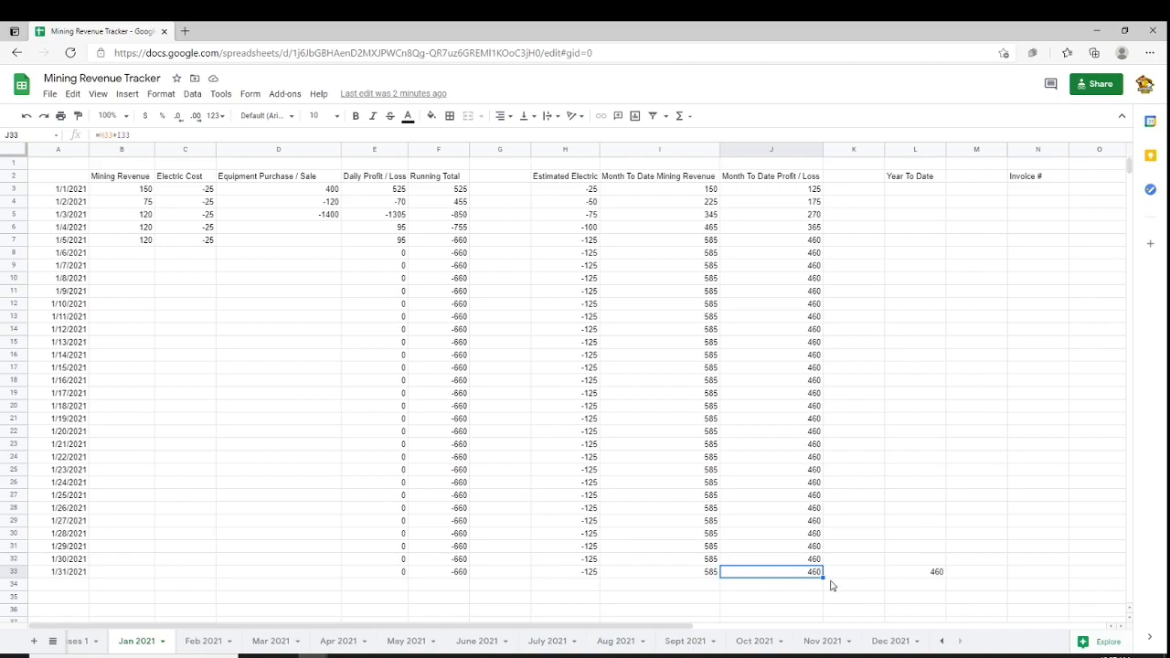
left_click(913, 572)
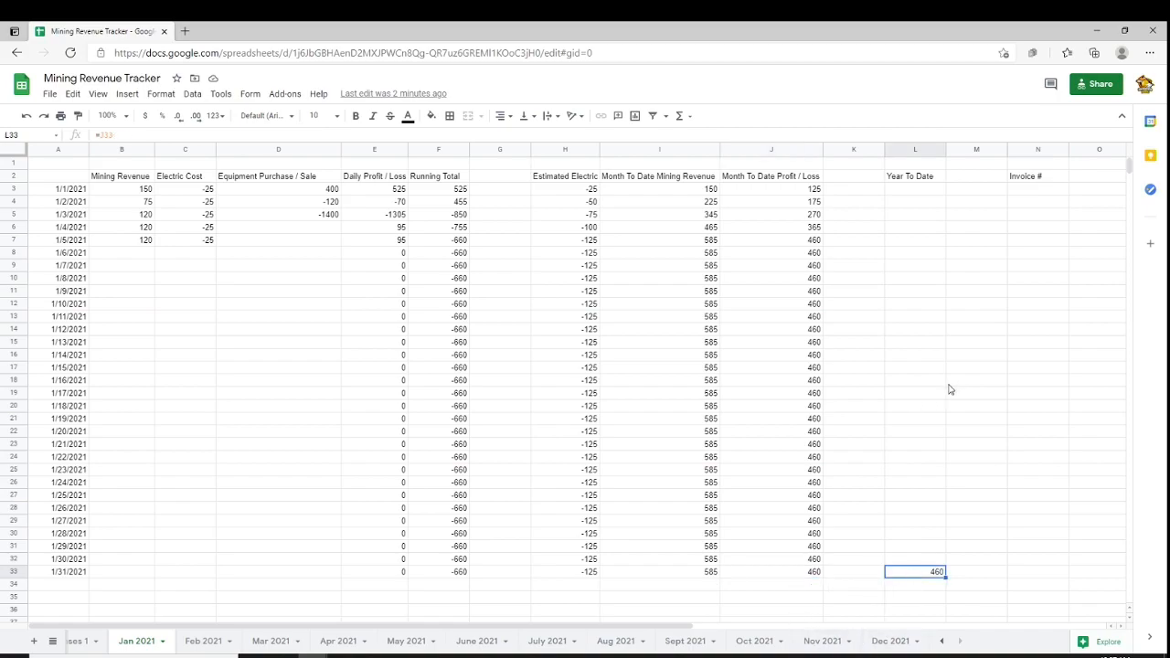
Browse the Feb, Mar and Apr 2021 sheets, inspecting the Year To Date and Month To Date Profit / Loss cells
left_click(209, 644)
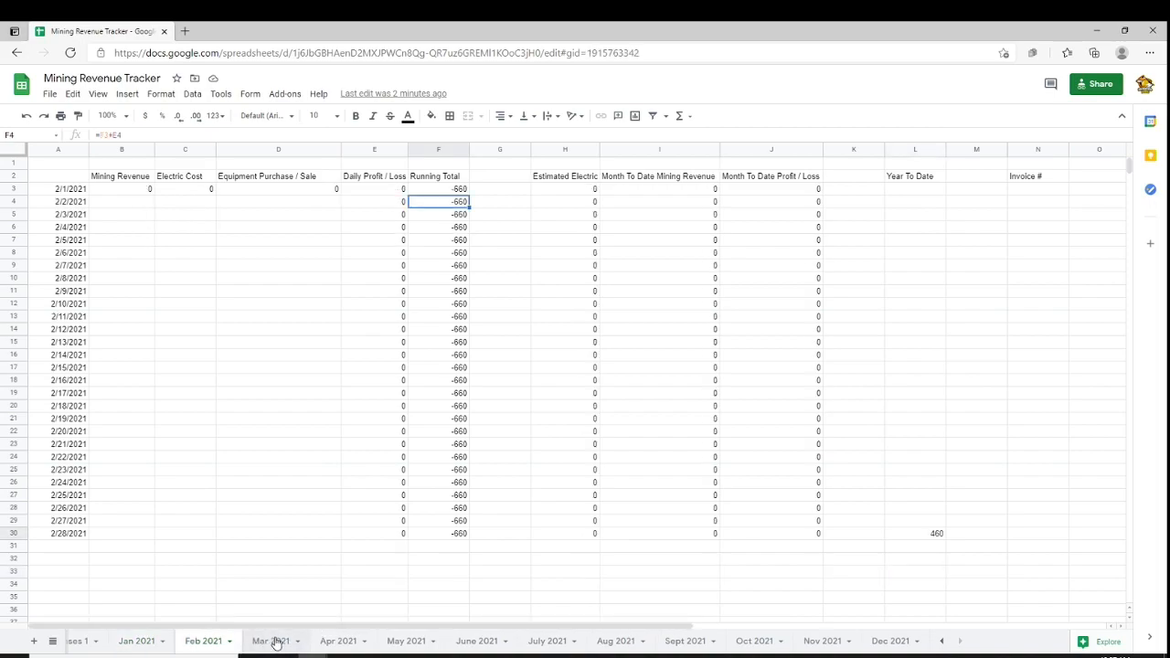
left_click(269, 643)
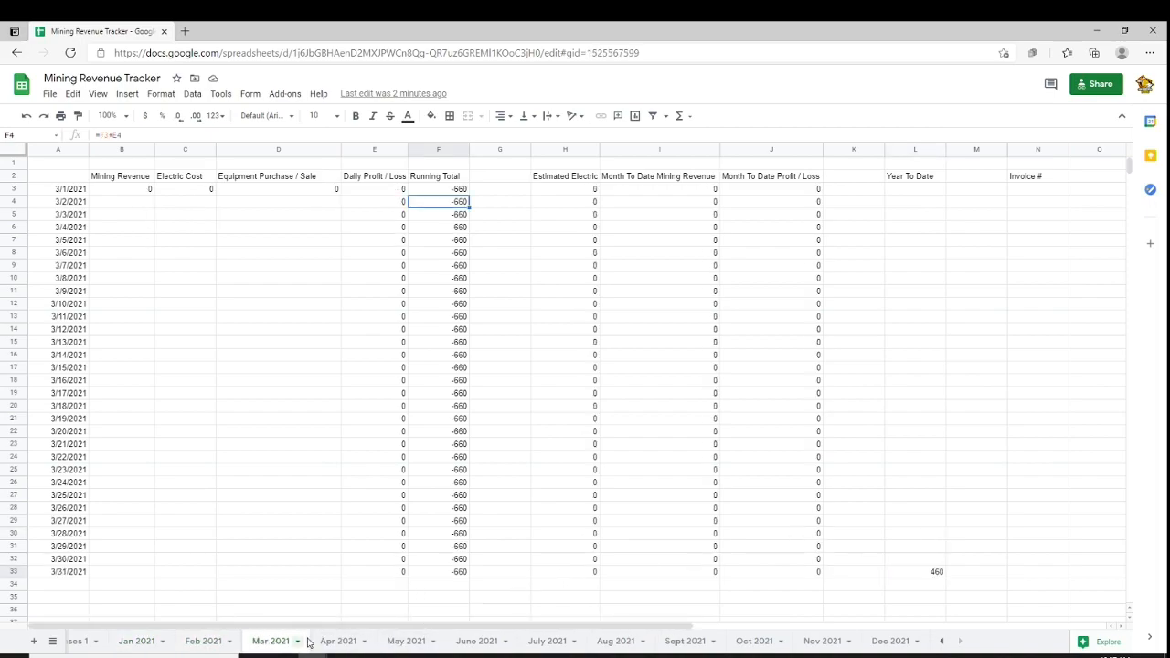
left_click(339, 642)
left_click(921, 560)
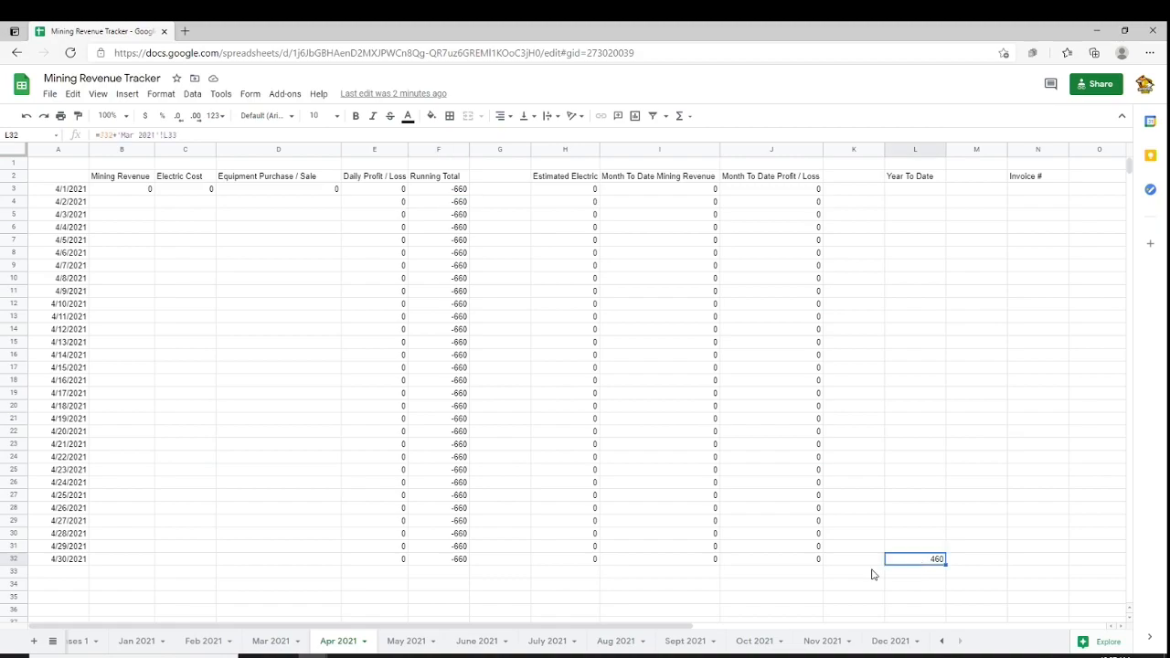
left_click(139, 643)
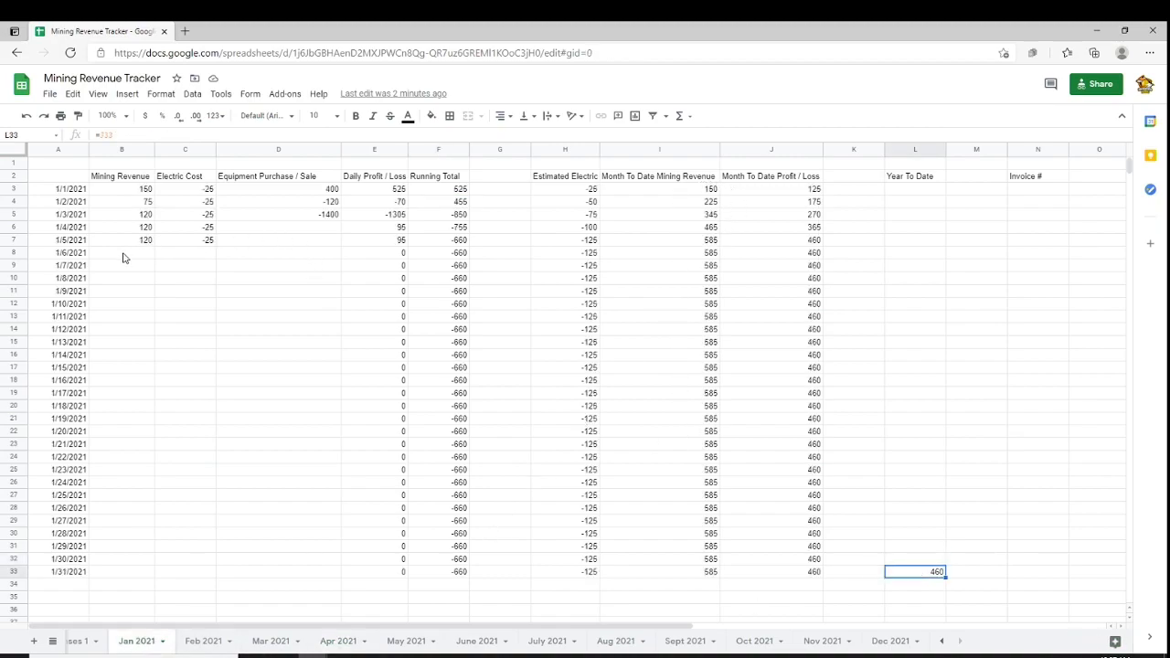
left_click(1000, 411)
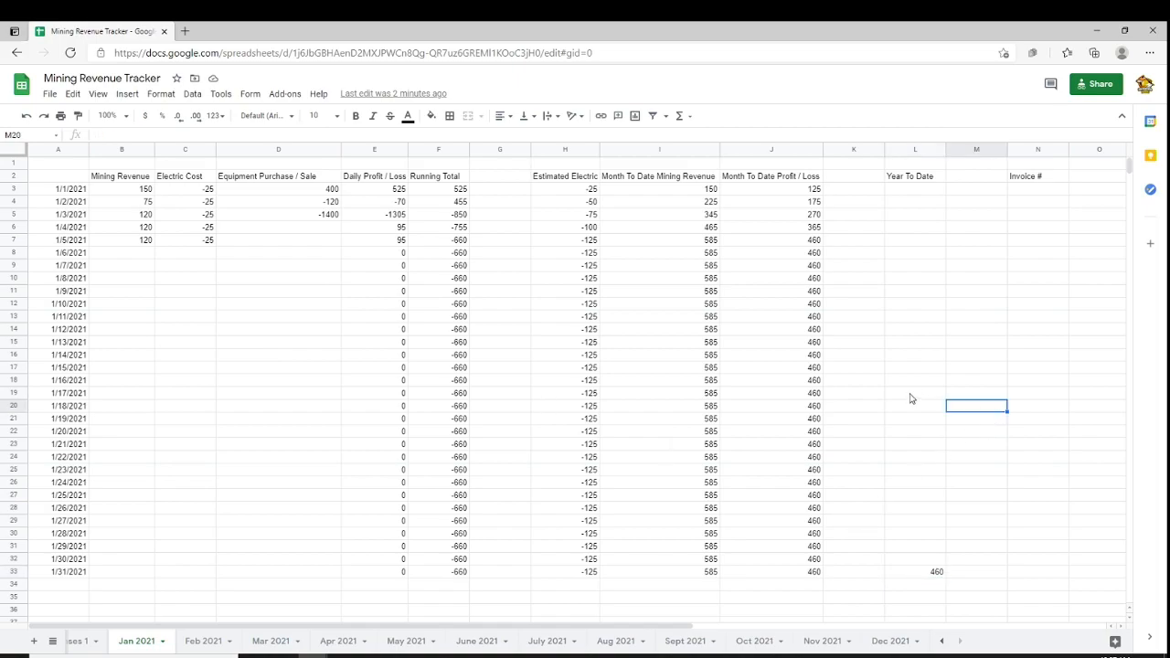
left_click(776, 574)
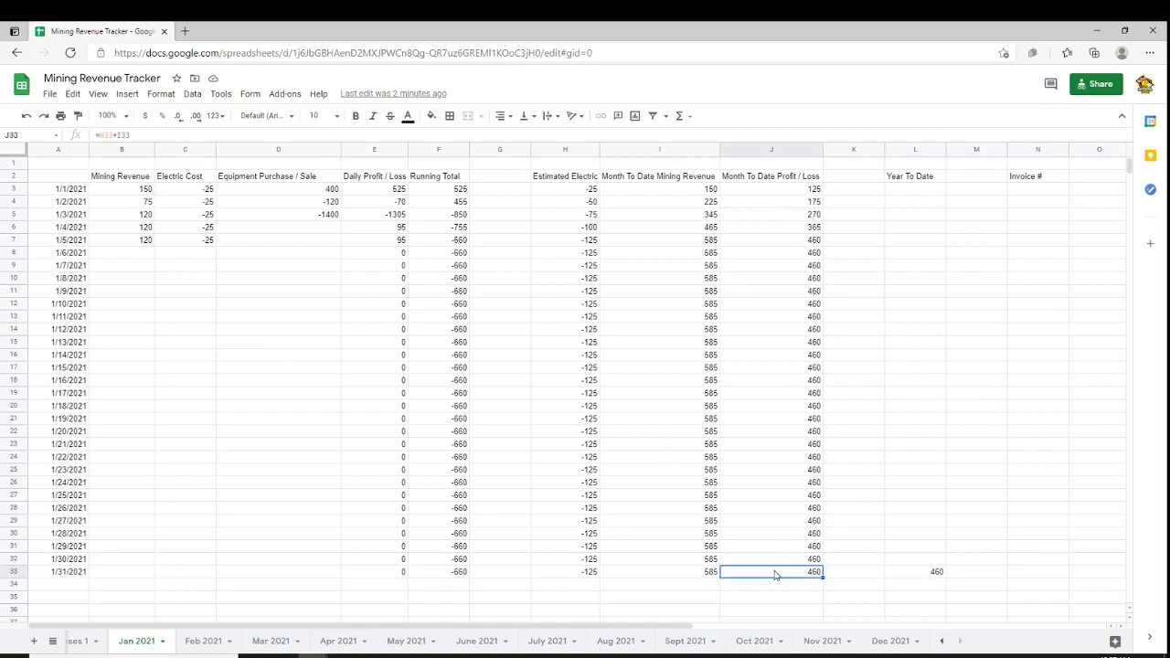
Flip between the Jan through May 2021 sheets to compare their Year To Date totals
left_click(194, 642)
left_click(279, 642)
left_click(333, 644)
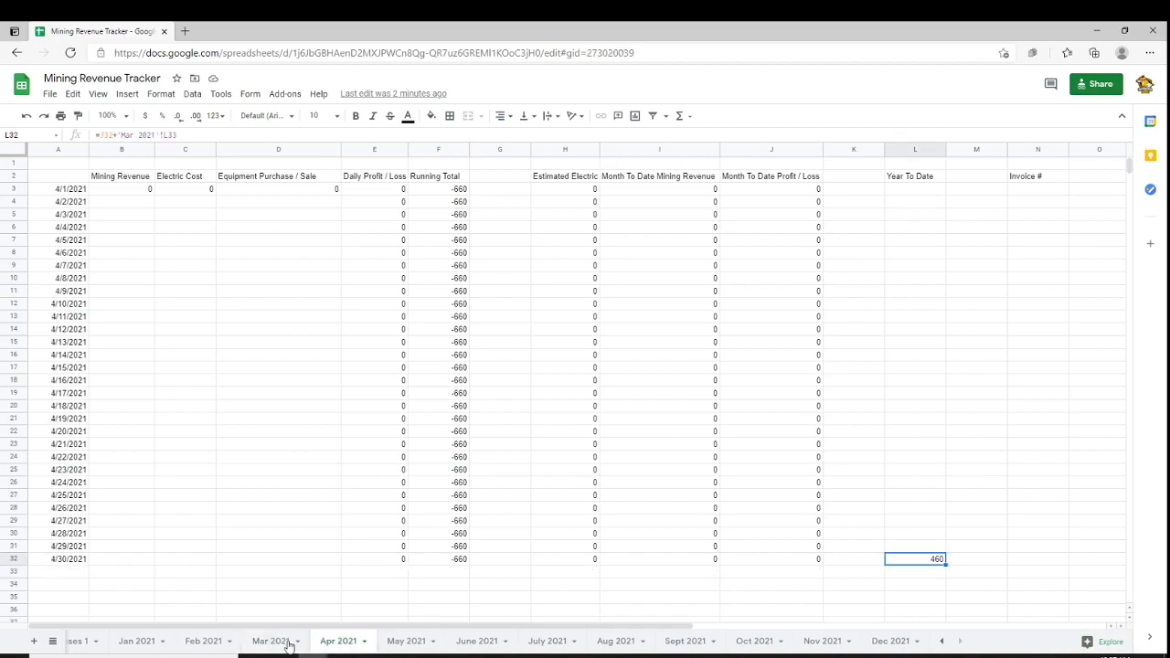
left_click(141, 644)
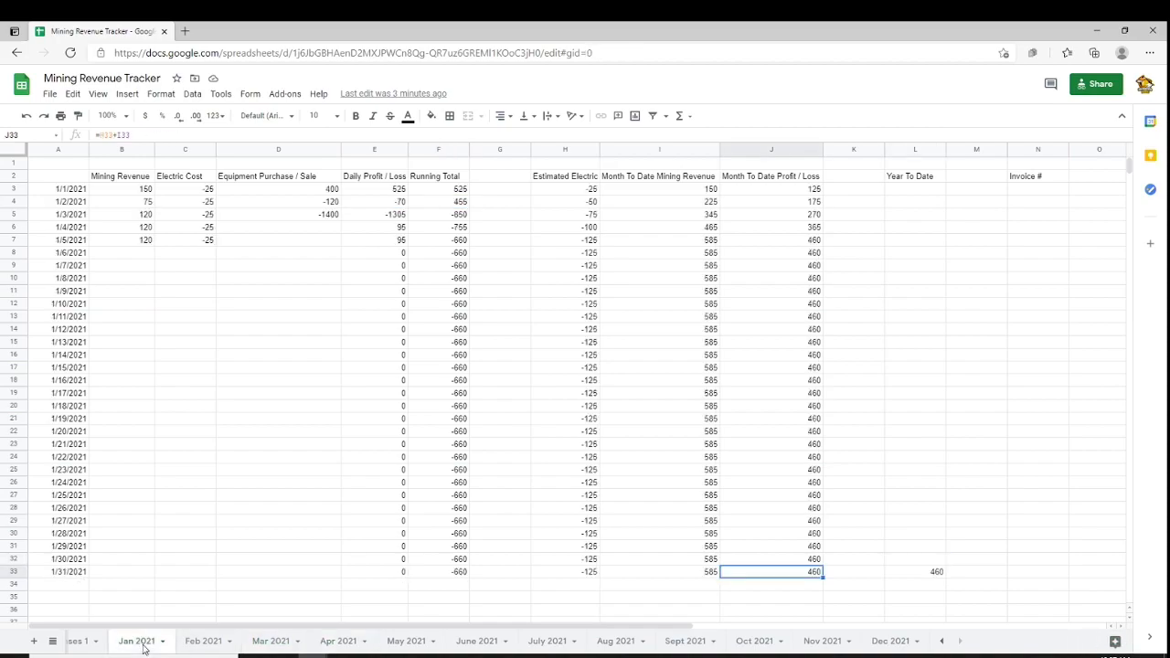
left_click(207, 644)
left_click(277, 643)
left_click(336, 648)
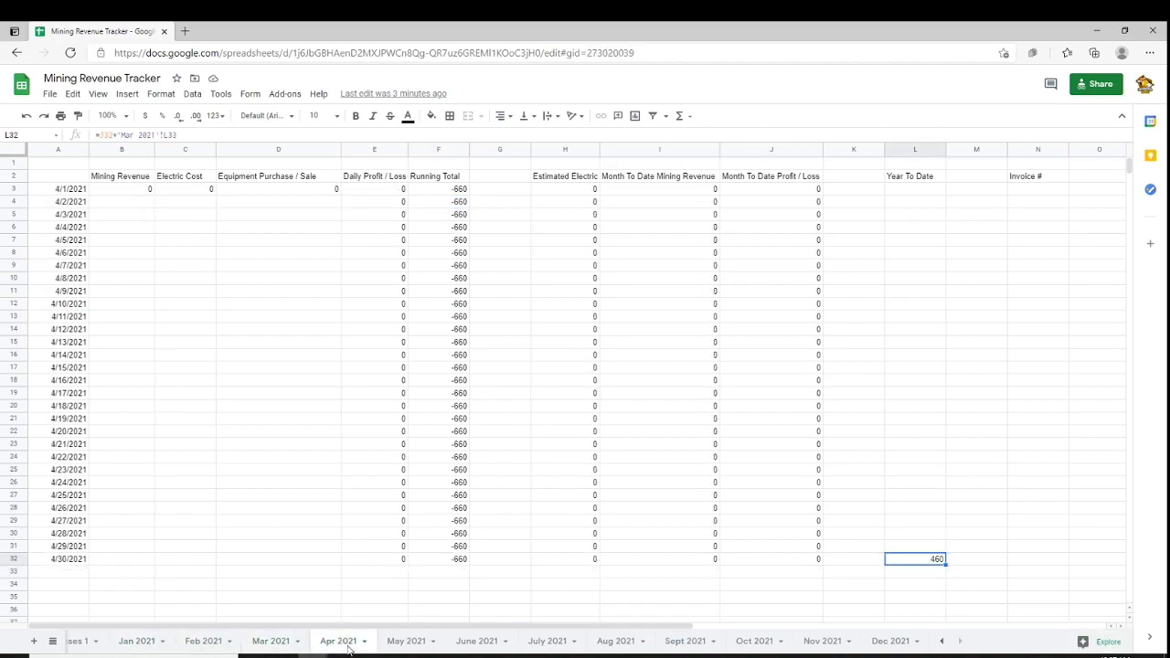
left_click(413, 645)
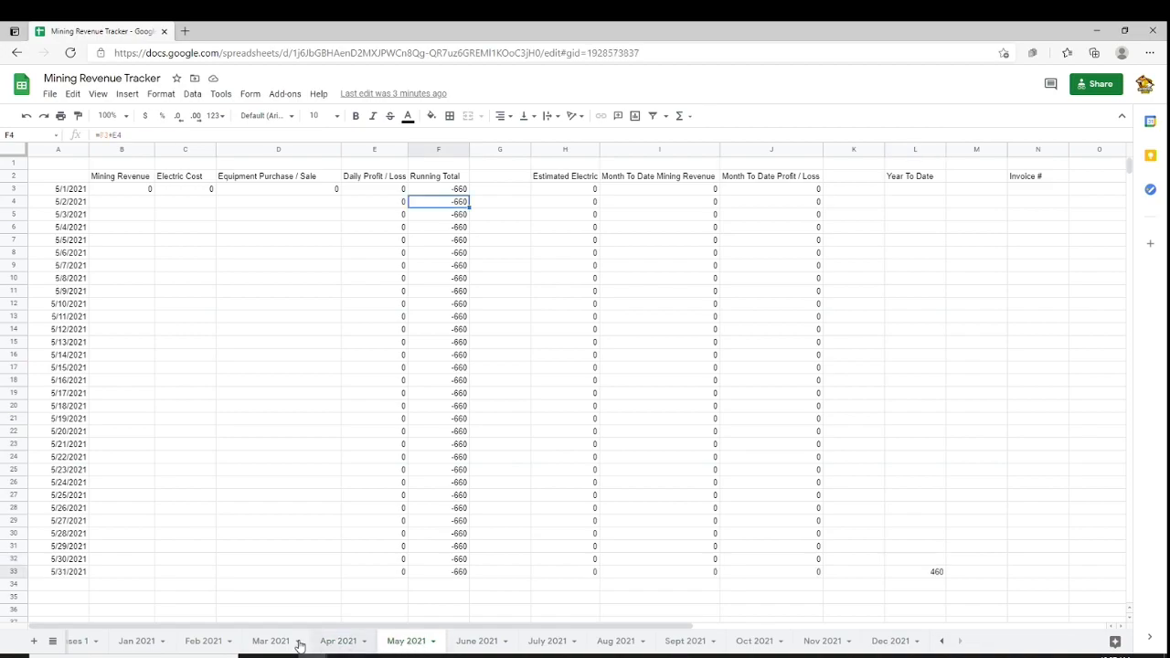
left_click(146, 644)
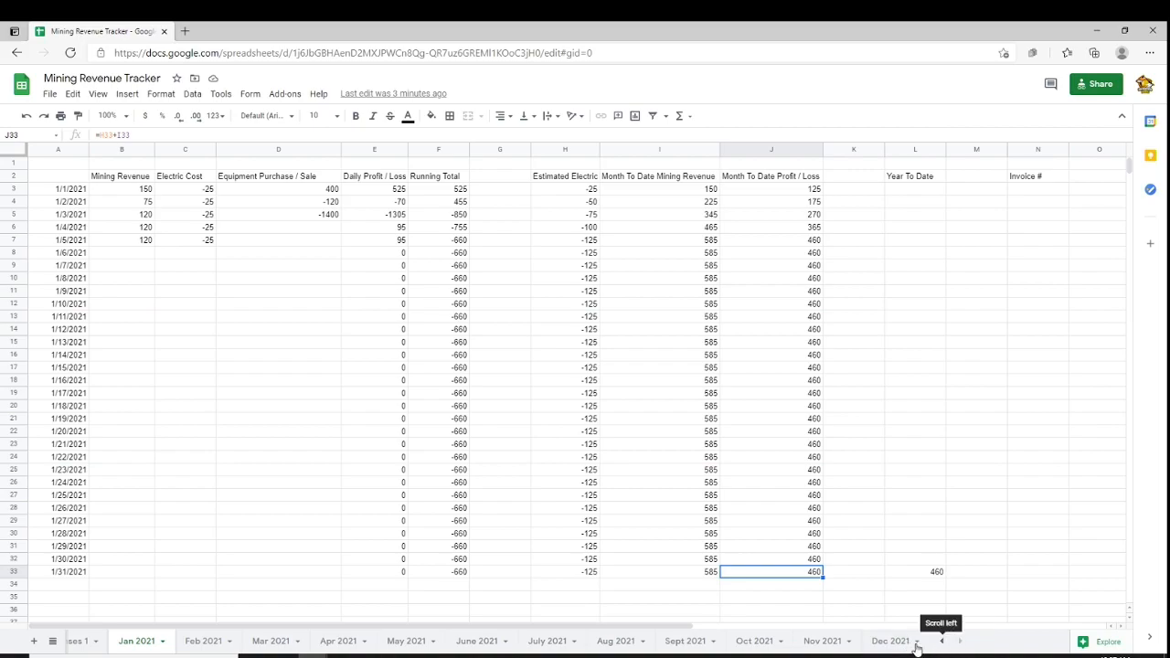
Open the Jan 2021 sheet tab's menu, then browse the monthly sheets from Feb through Sept 2021
right_click(146, 648)
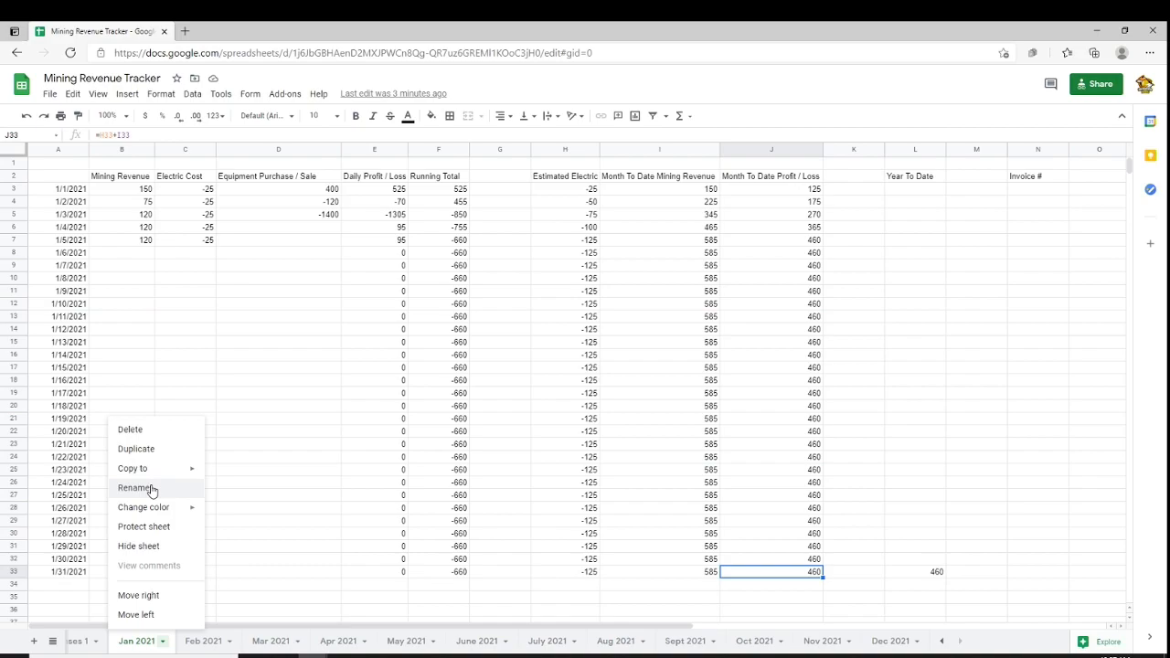
left_click(203, 645)
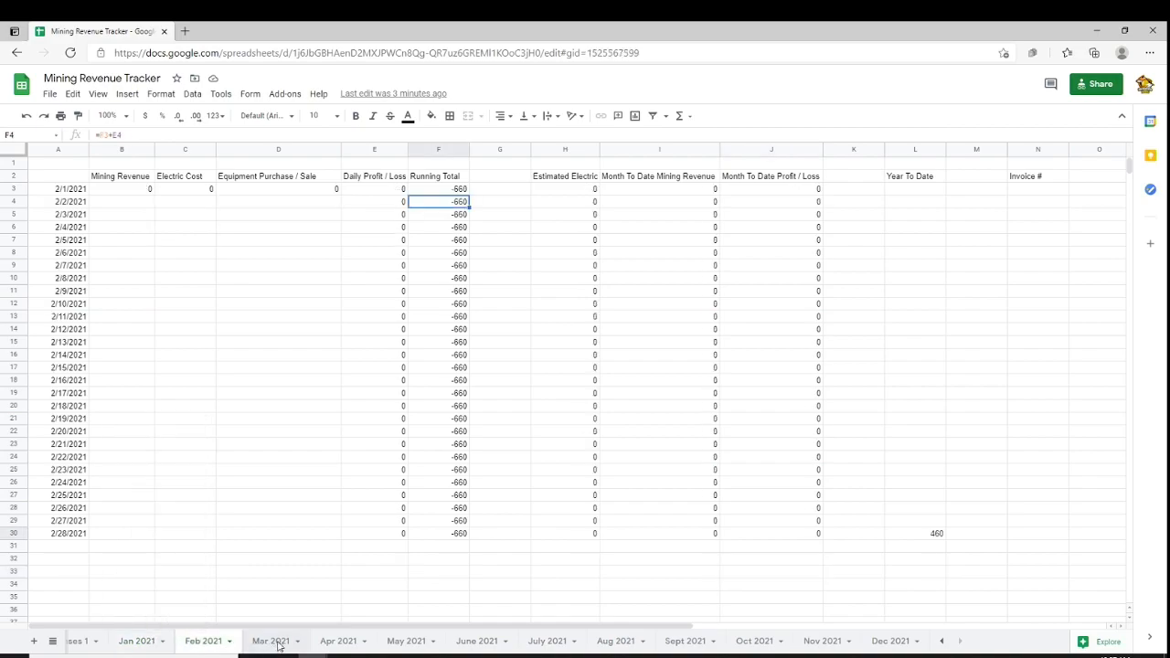
left_click(278, 645)
left_click(340, 644)
left_click(406, 644)
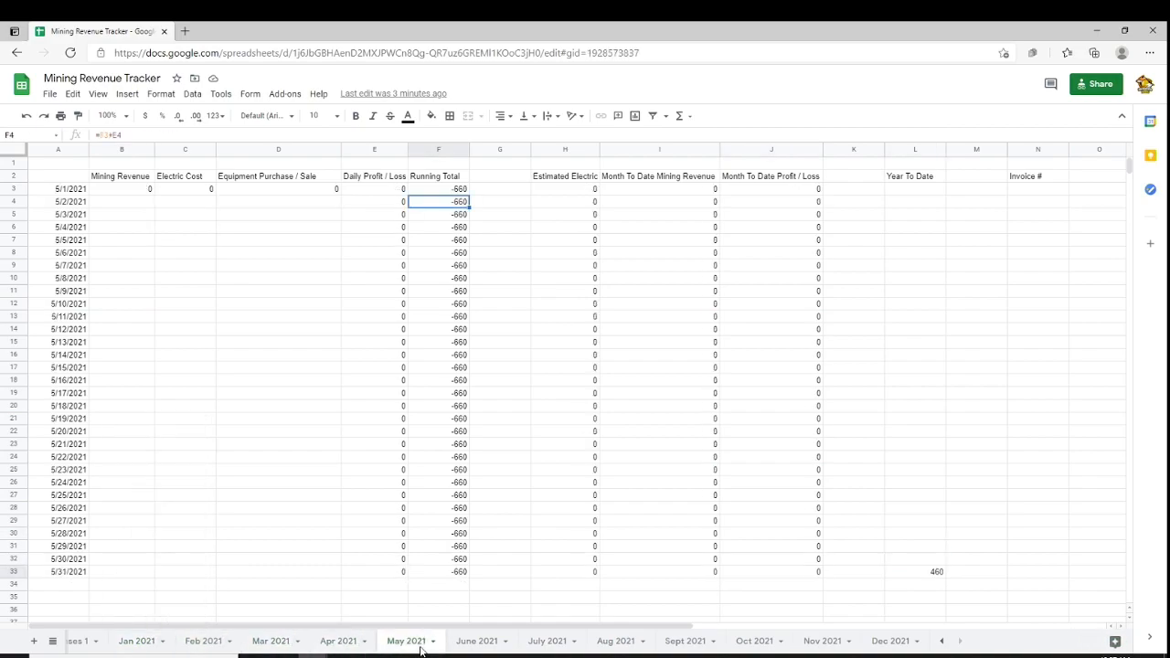
left_click(228, 644)
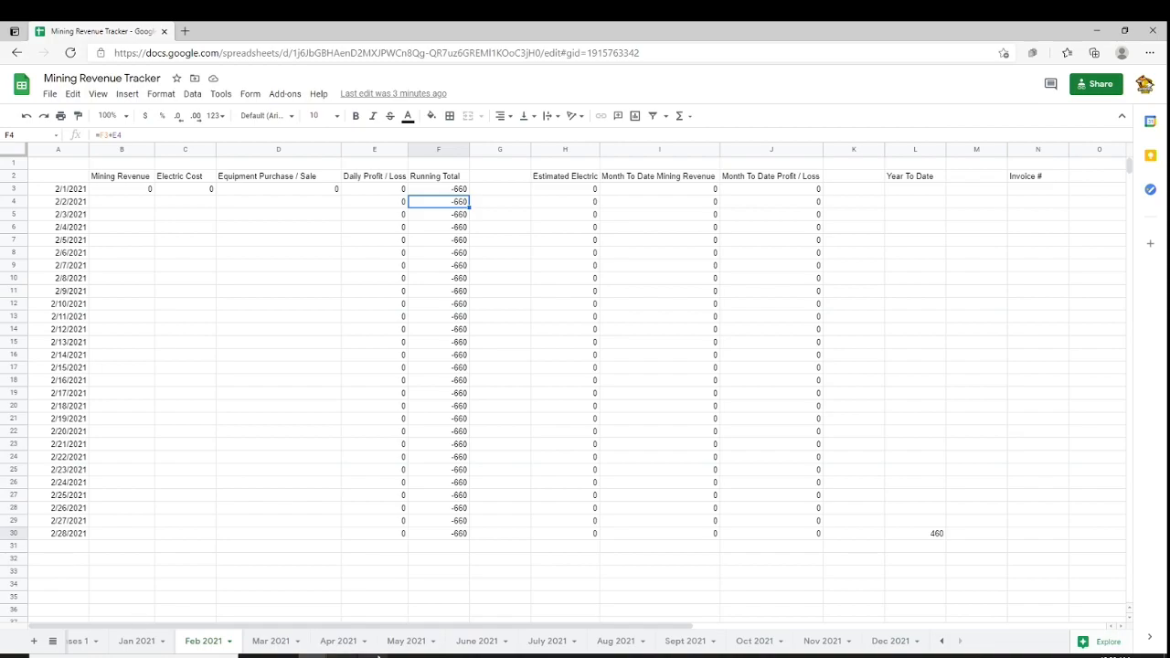
left_click(408, 645)
left_click(475, 644)
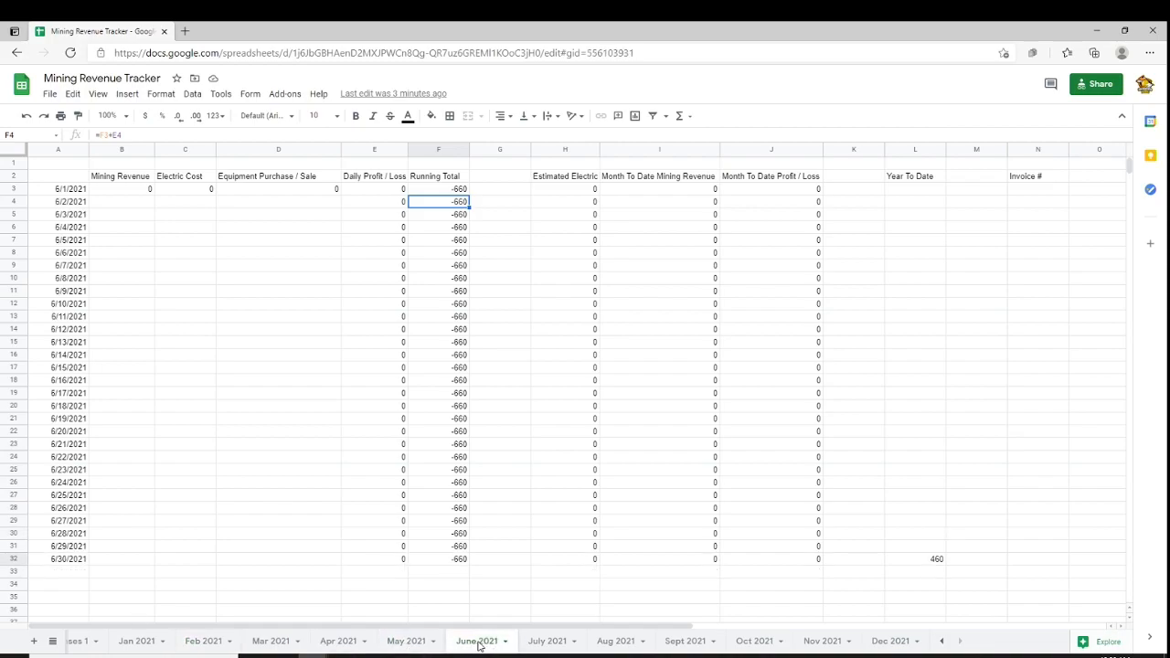
left_click(546, 645)
left_click(626, 643)
left_click(691, 644)
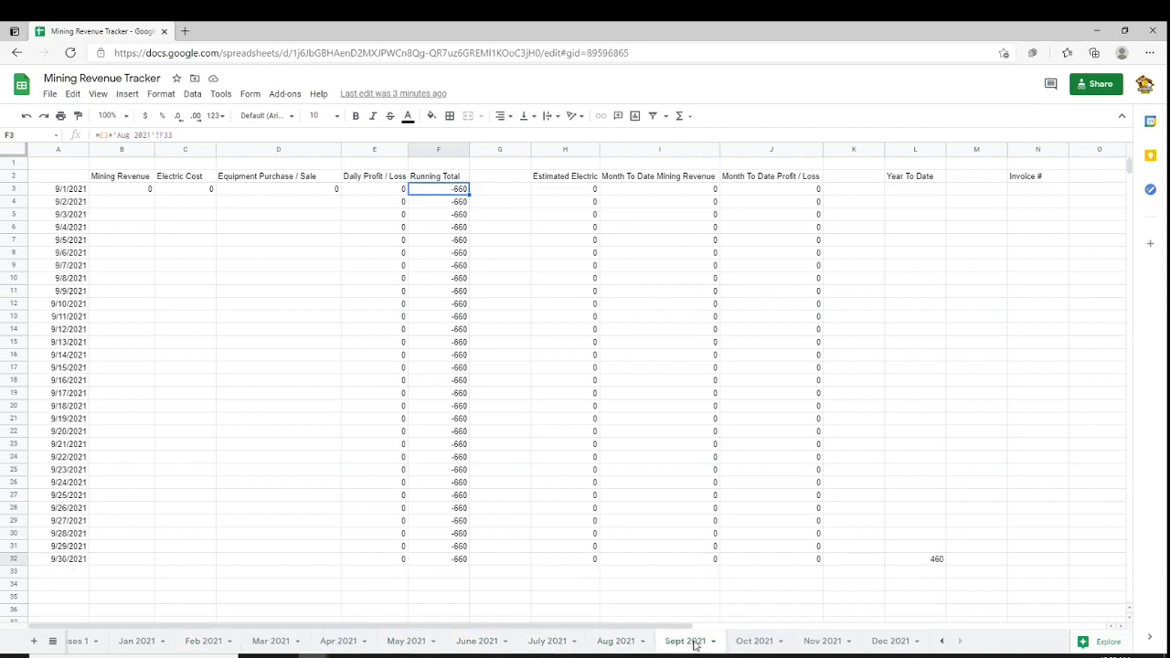
left_click(194, 641)
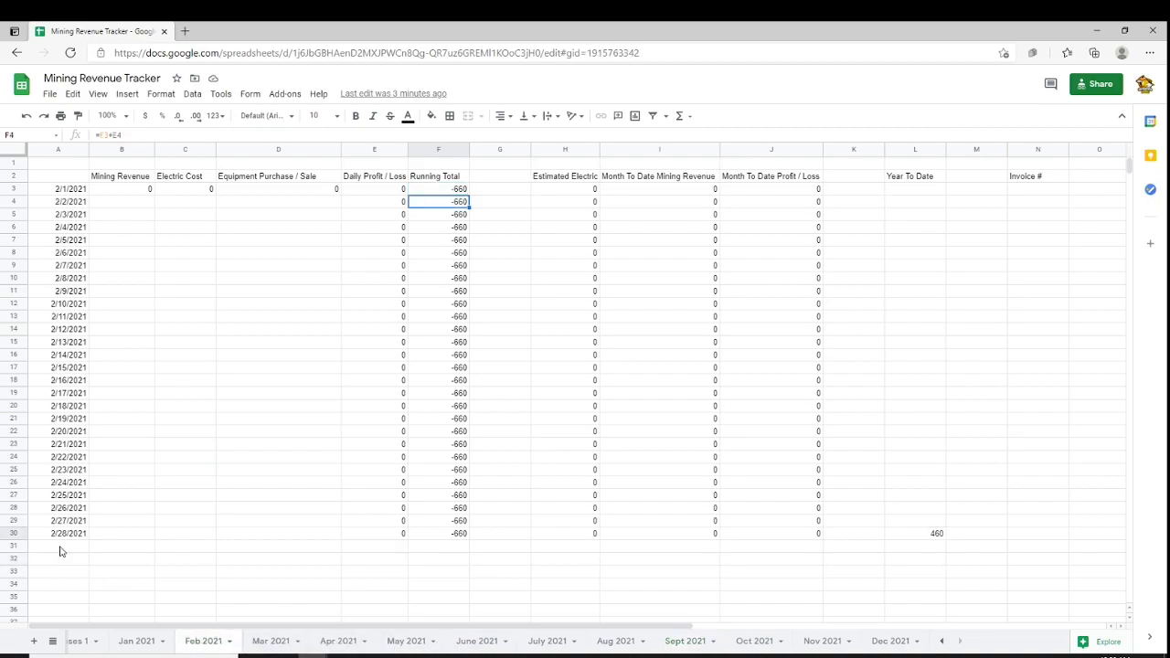
left_click(137, 643)
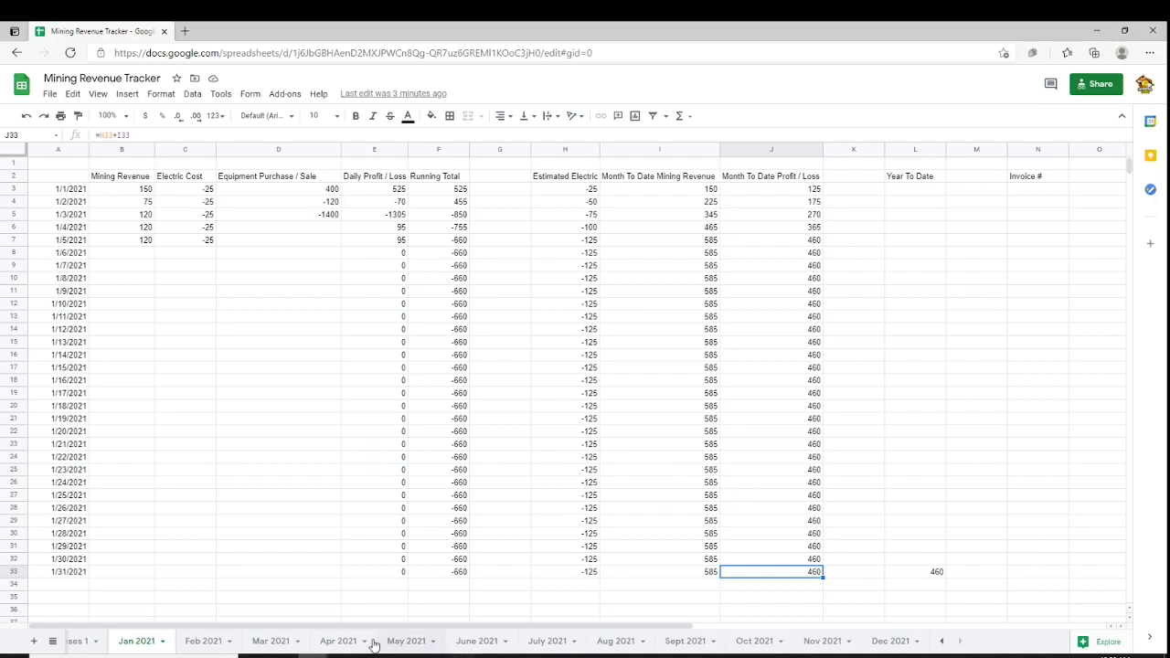
Browse the Feb through June 2021 sheets, inspecting April's Daily Profit / Loss and Equipment Purchase cells
left_click(224, 643)
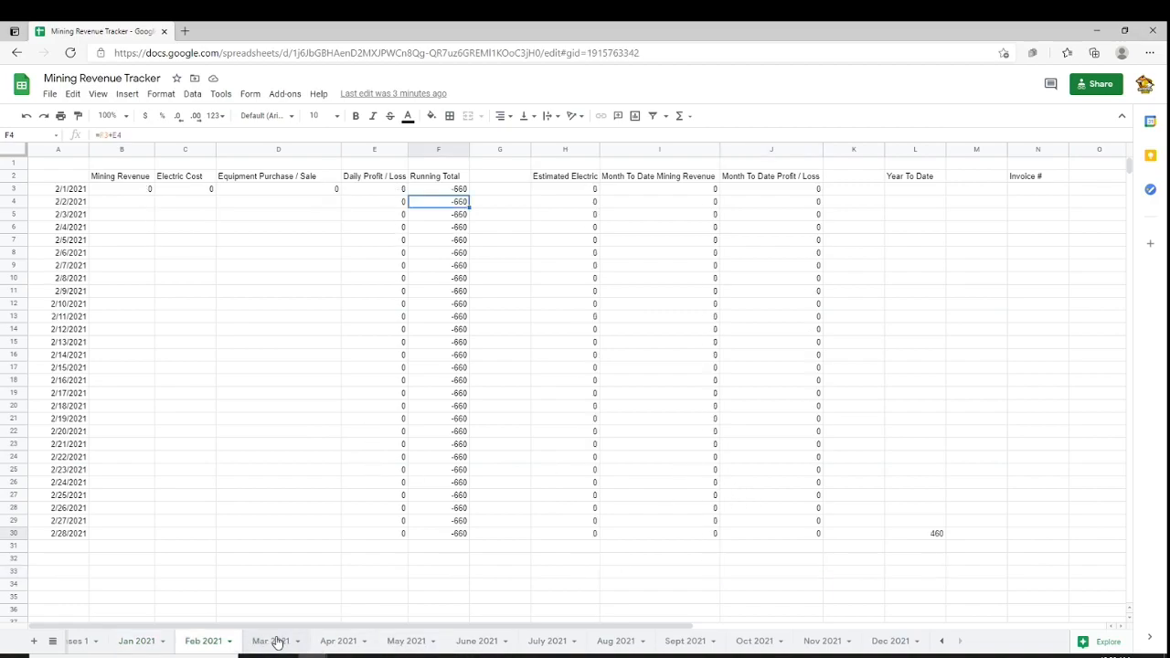
left_click(278, 642)
left_click(344, 643)
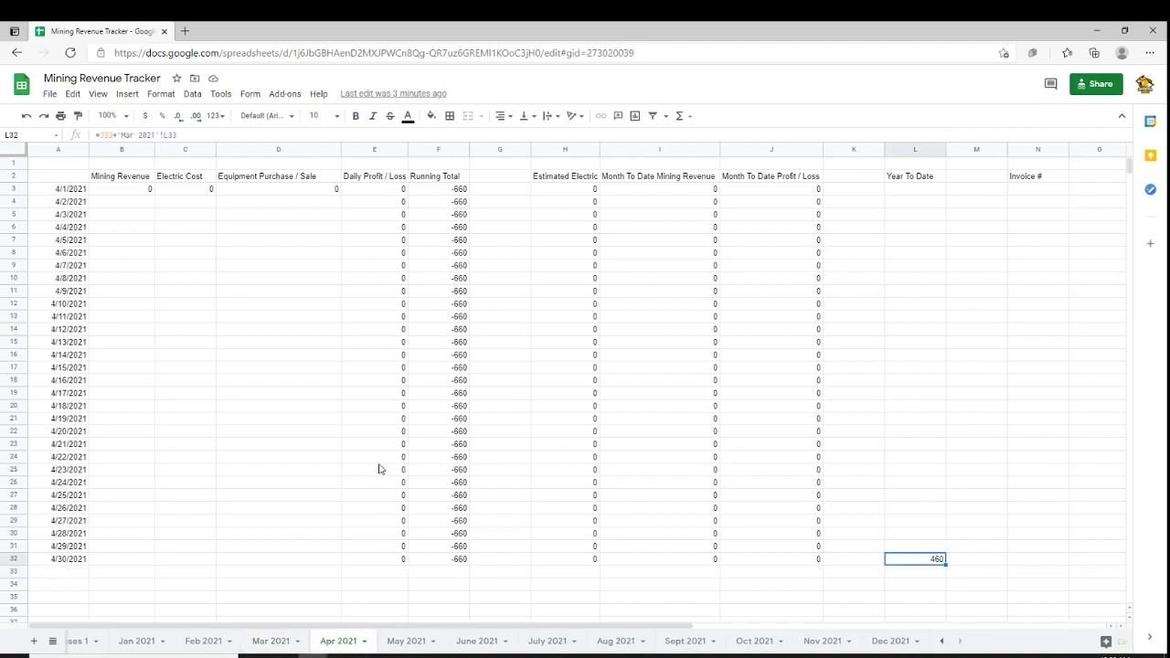
left_click(370, 356)
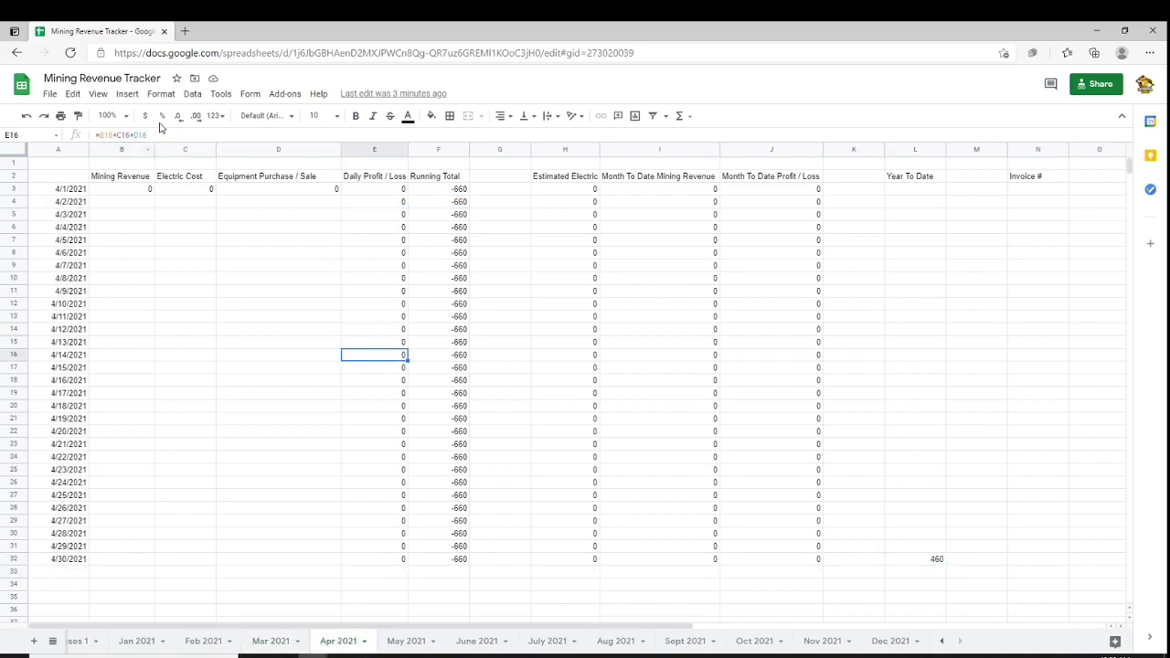
left_click(311, 391)
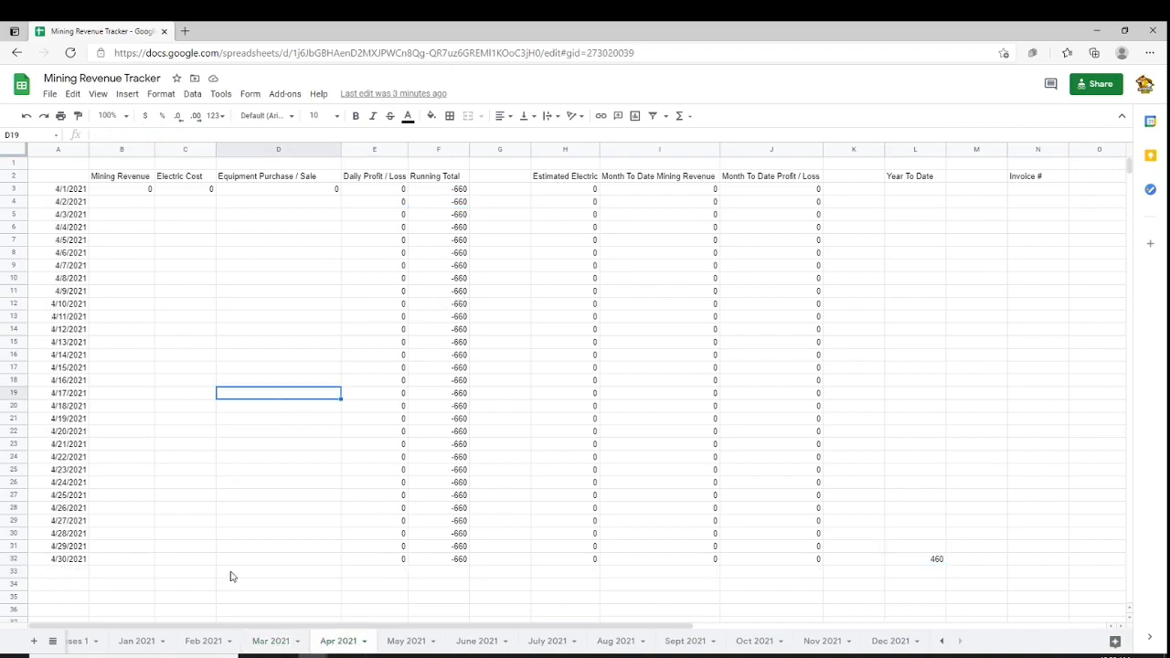
left_click(410, 642)
left_click(479, 642)
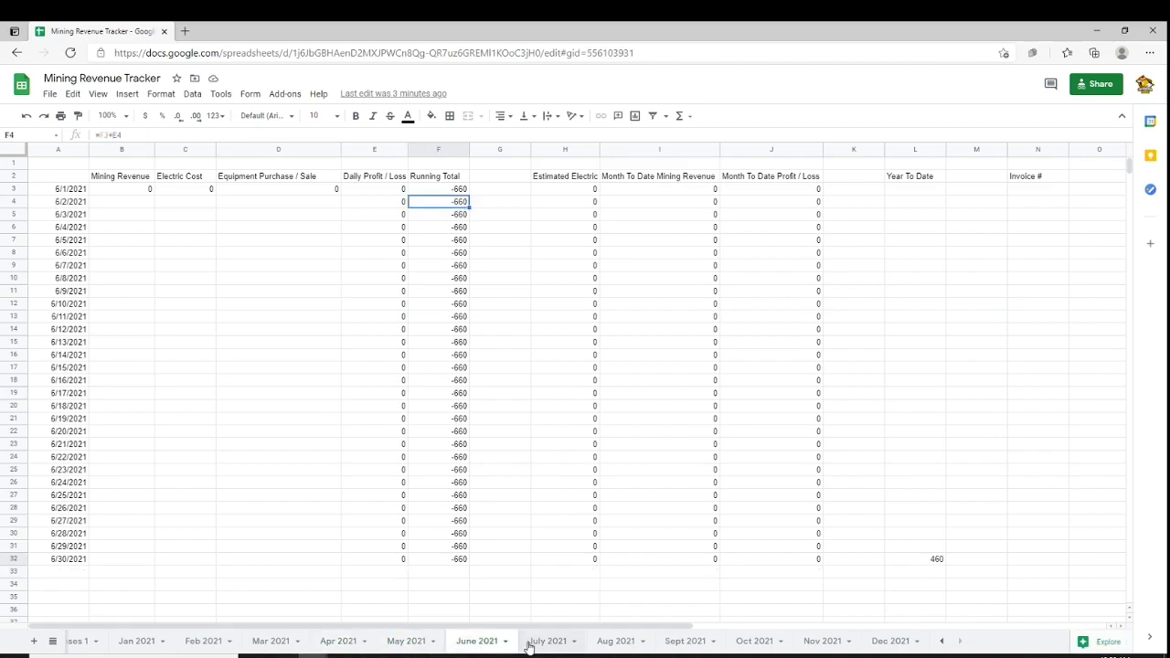
left_click(142, 643)
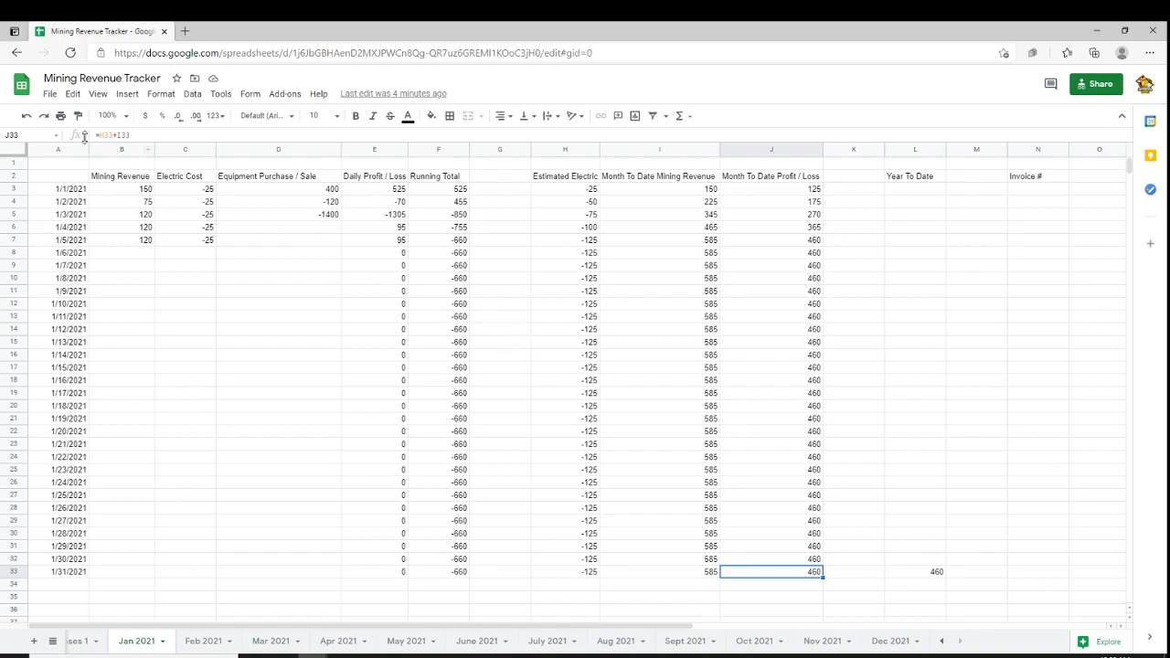
Inspect the Daily Profit / Loss formula for the 1/4/2021 row on the Jan 2021 sheet
left_click(50, 96)
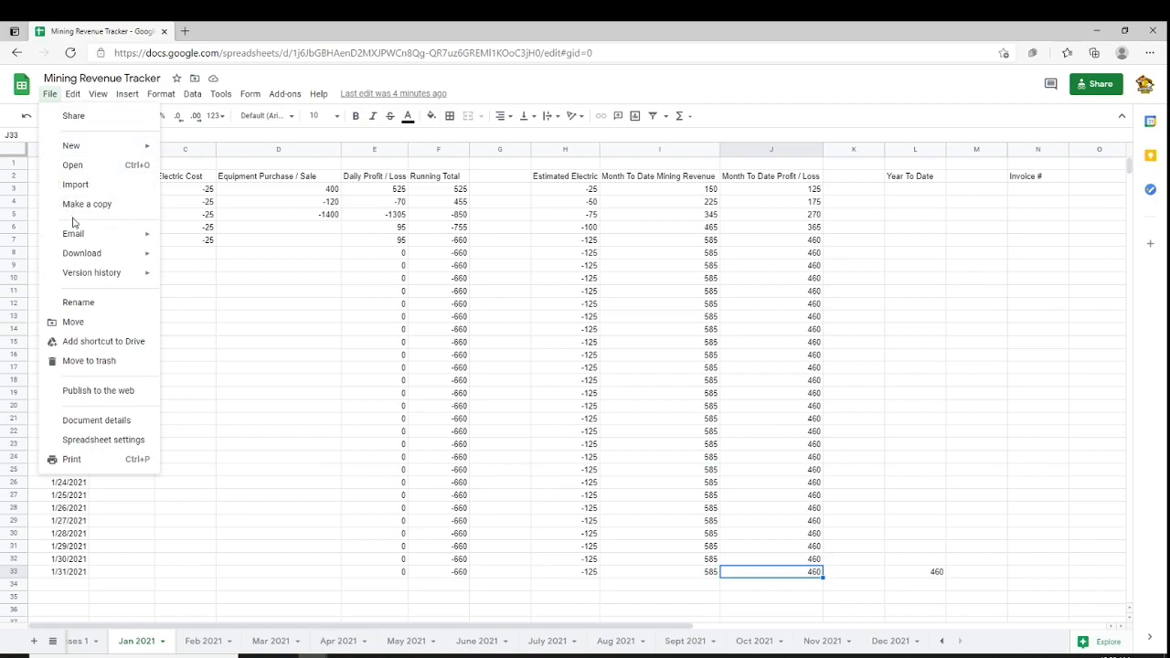
left_click(622, 89)
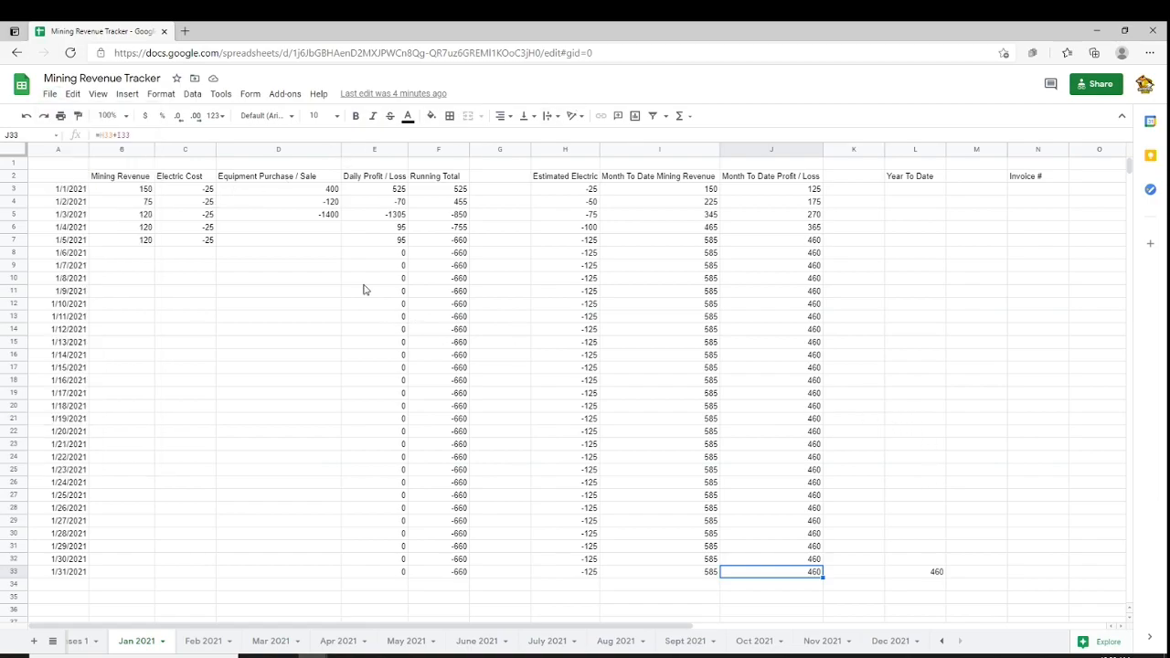
left_click(288, 230)
left_click(295, 245)
left_click(365, 230)
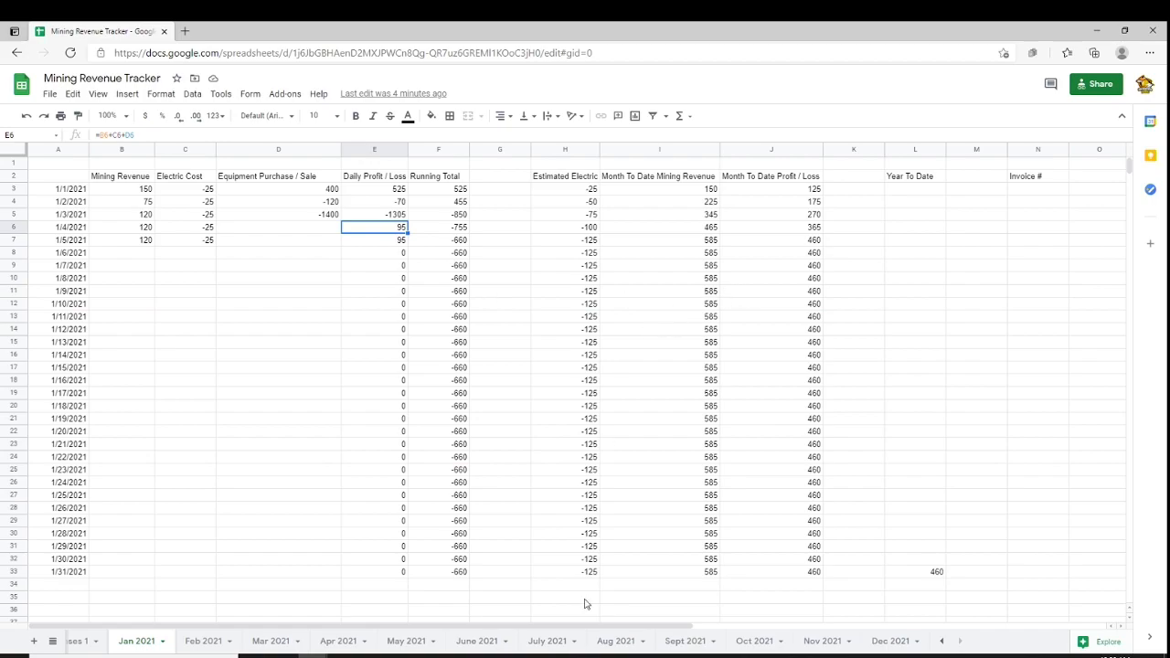
mouse_move(600, 630)
left_mouse_down()
mouse_move(1015, 640)
mouse_move(618, 634)
left_mouse_up()
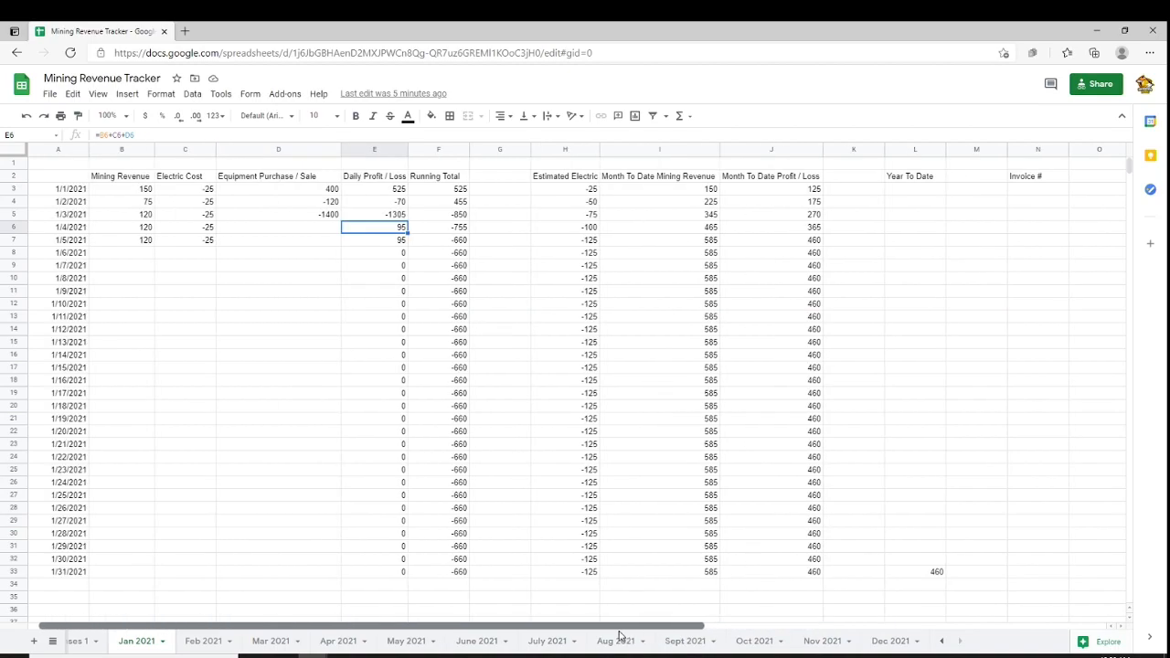